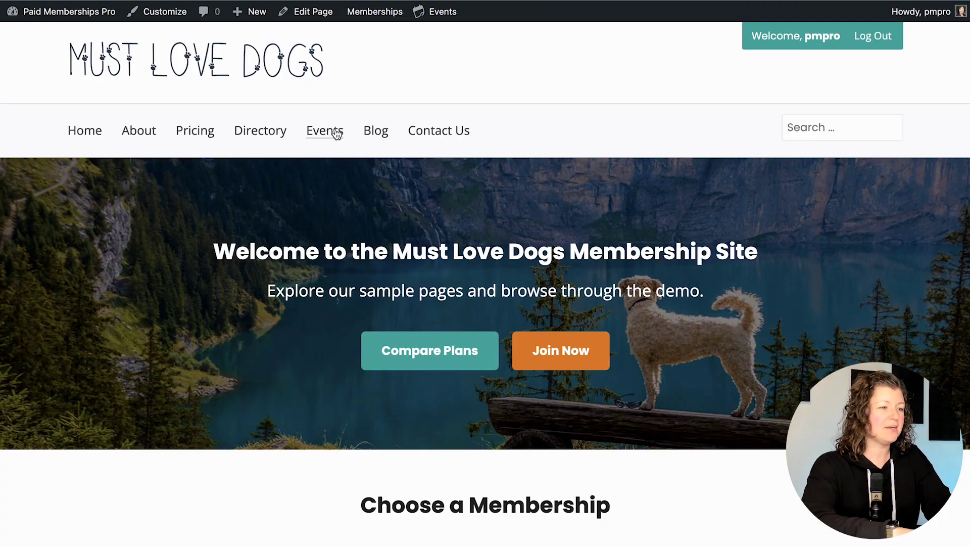
- Open the Events listing from the Must Love Dogs site's main navigation menu
click(337, 133)
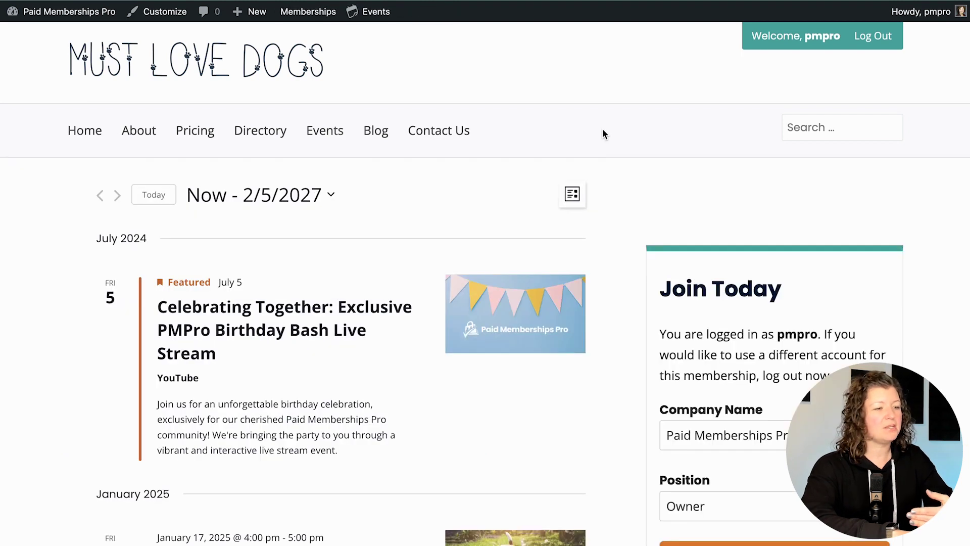
- Open the 'Puppy Training 101: A Live Interactive Workshop' event from the events list and read its description
scroll(465, 200, down, 1)
scroll(465, 201, down, 1)
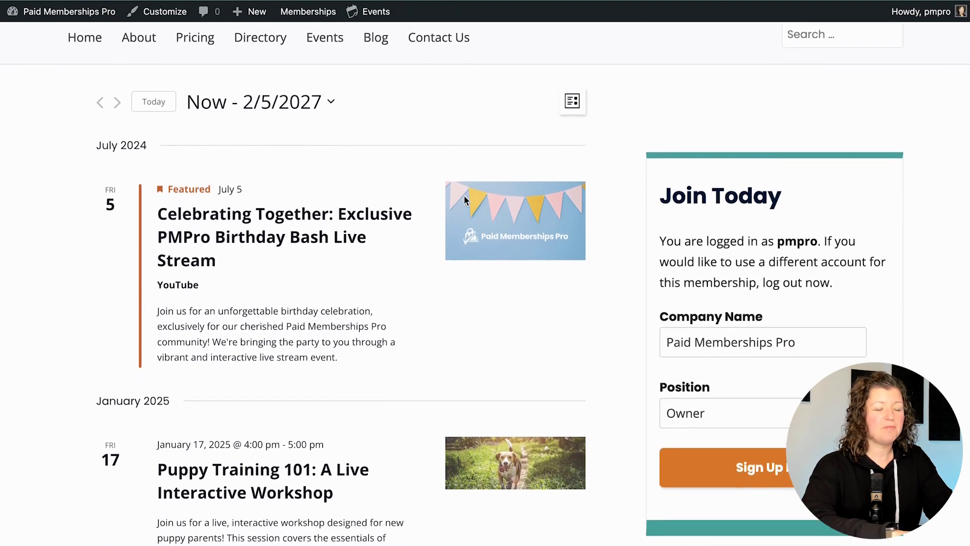
scroll(465, 200, down, 2)
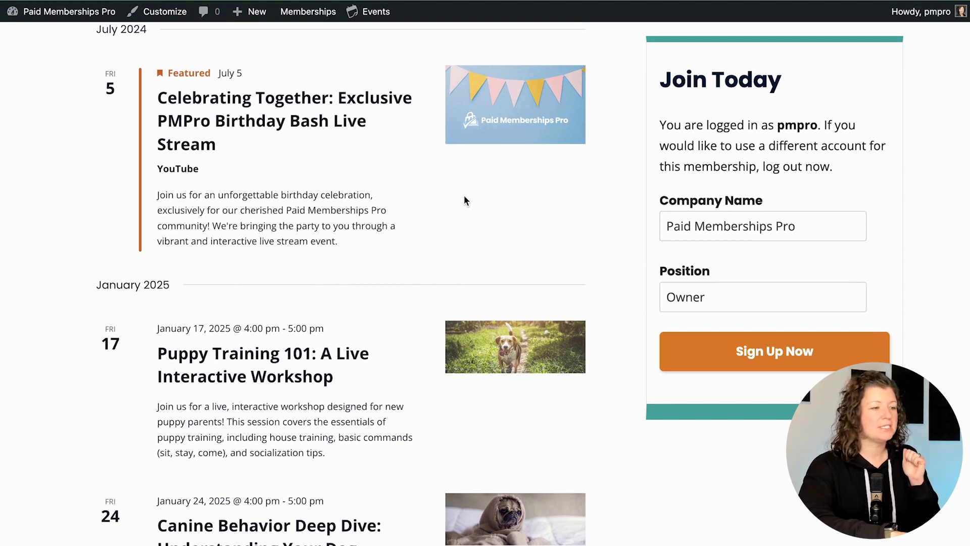
scroll(465, 201, down, 2)
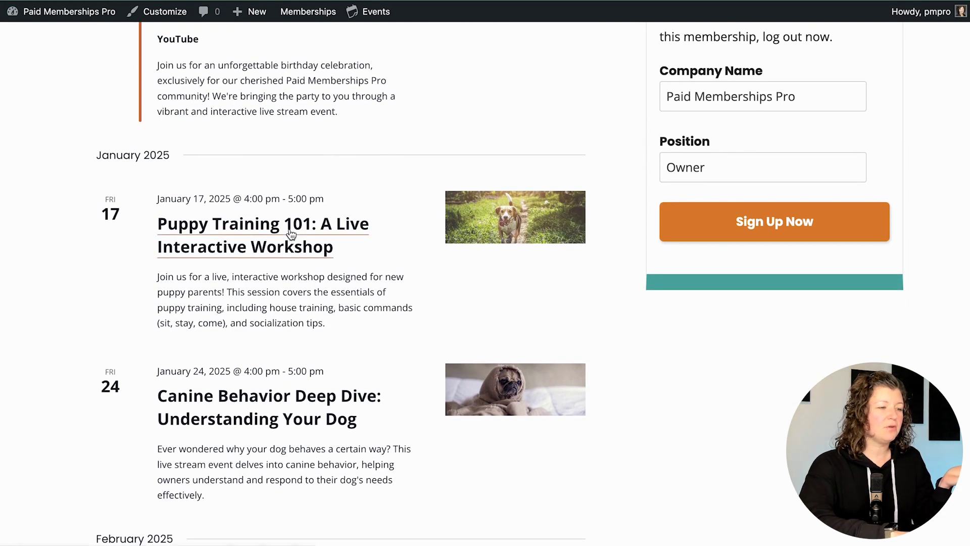
click(291, 233)
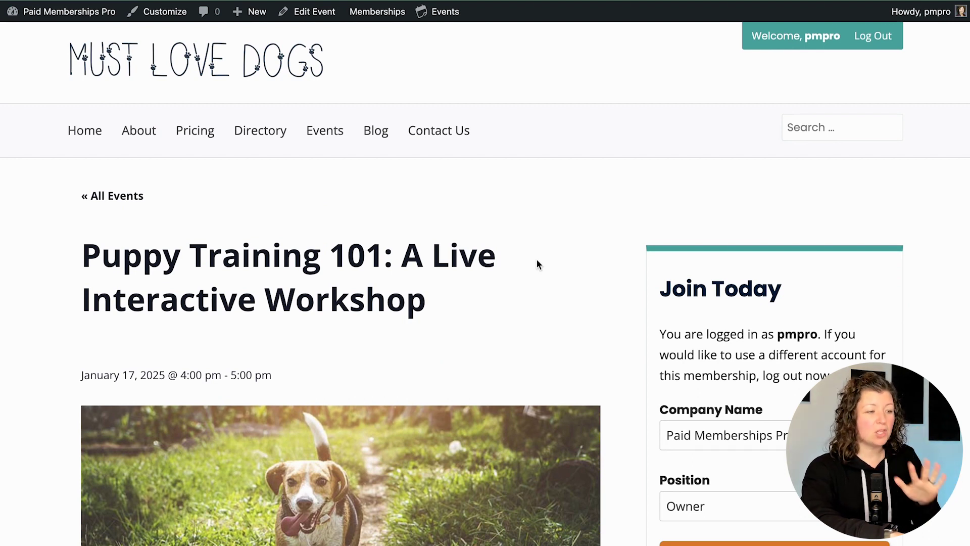
scroll(537, 260, down, 2)
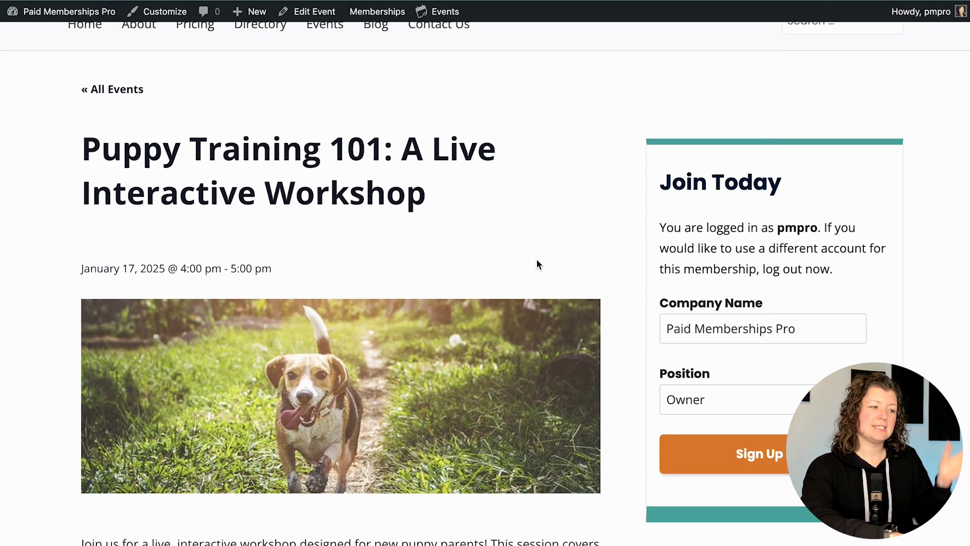
scroll(536, 259, down, 5)
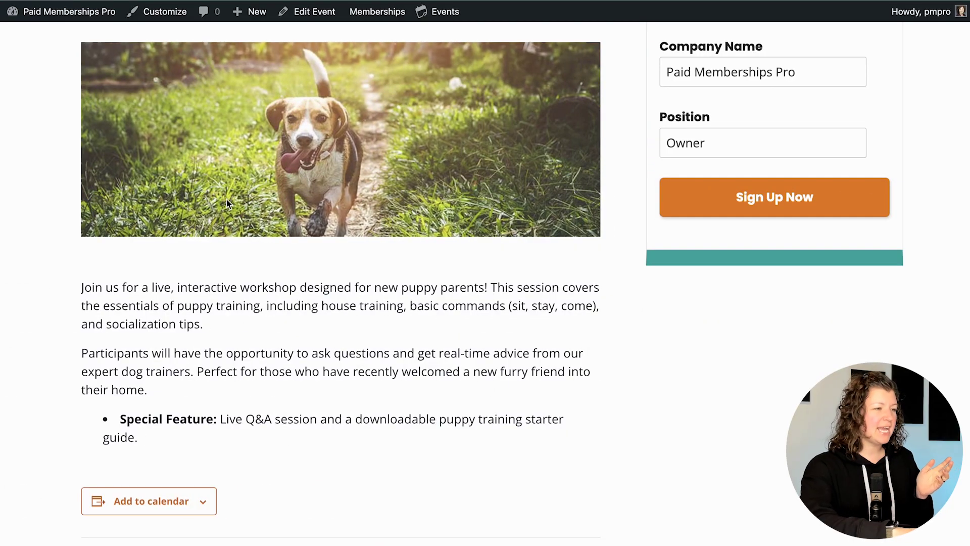
- Go from the front end to the admin Dashboard, then to Memberships > Add Ons
mouse_move(51, 17)
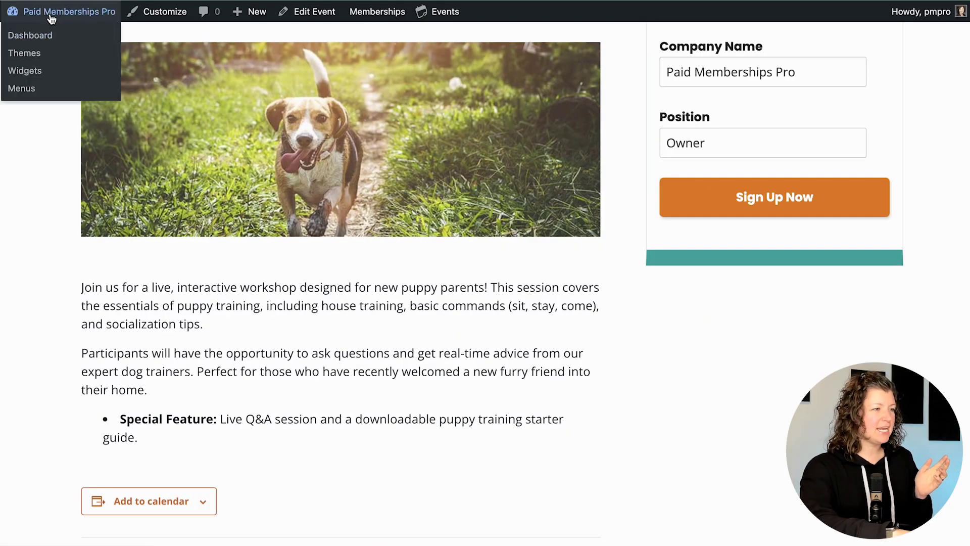
click(56, 15)
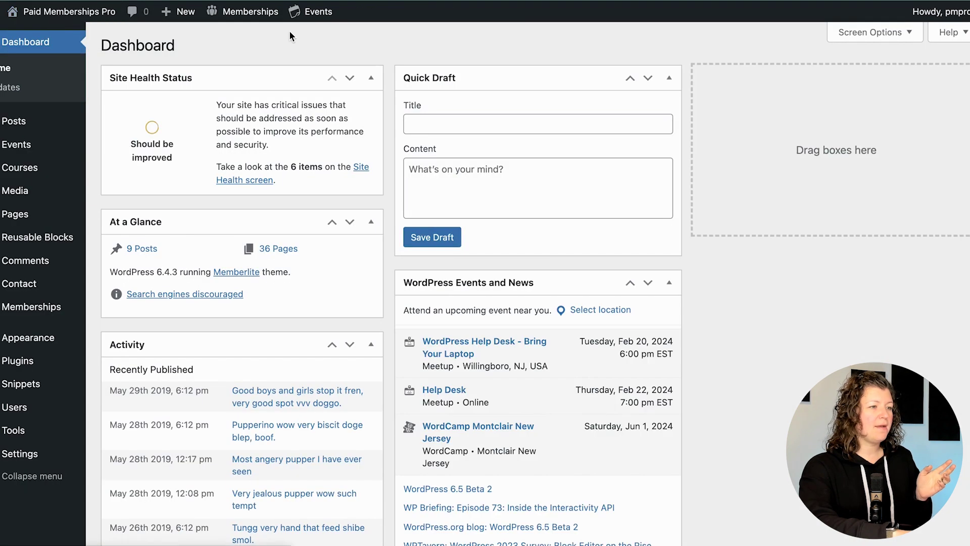
mouse_move(259, 14)
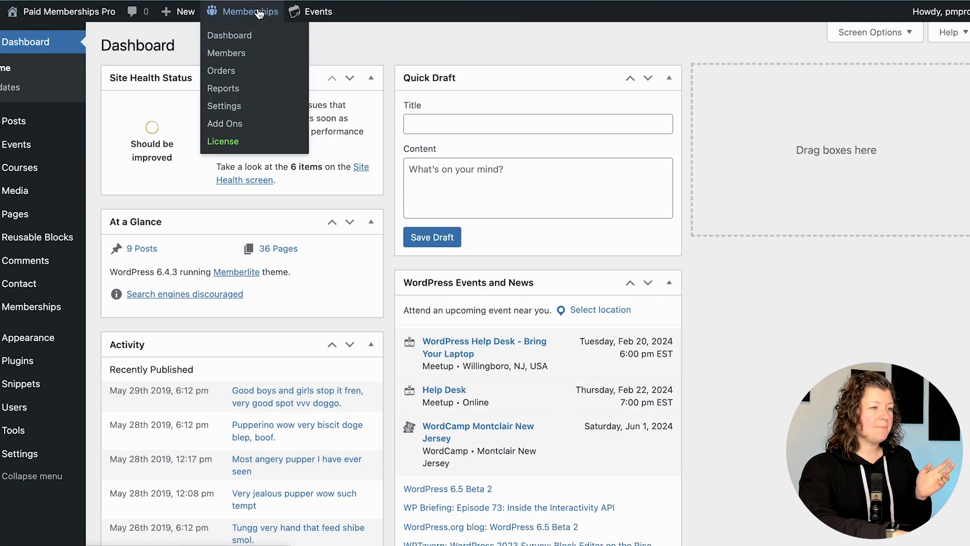
click(237, 128)
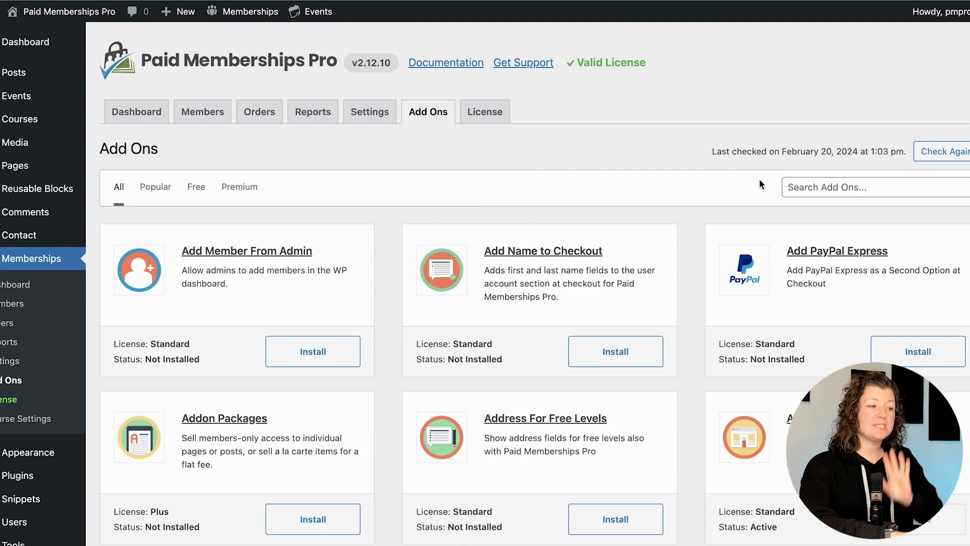
- Search the Paid Memberships Pro add-ons for 'events'
click(824, 187)
text(events)
key(BackSpace)
key(BackSpace)
key(BackSpace)
key(BackSpace)
text(et)
key(BackSpace)
text(nts)
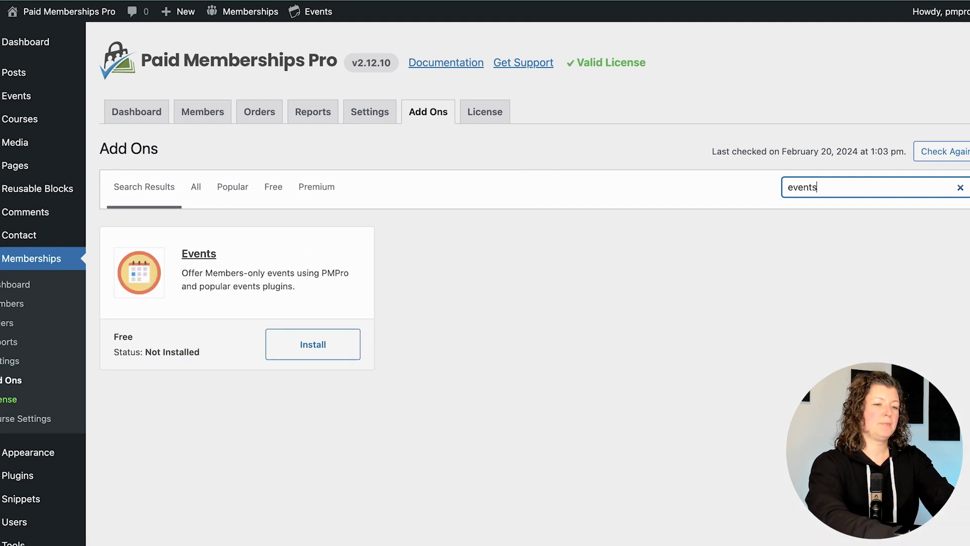
- Install and activate the free Events add-on
click(198, 254)
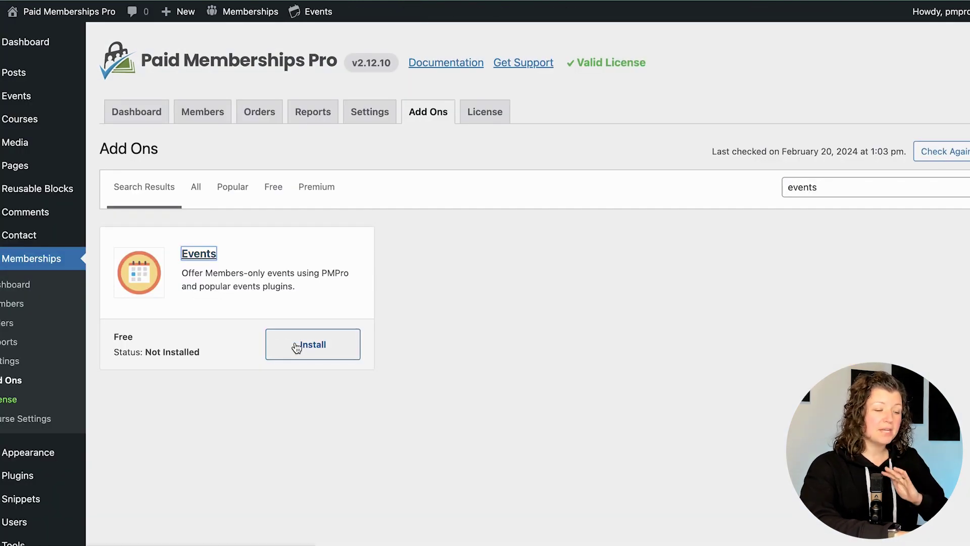
click(297, 348)
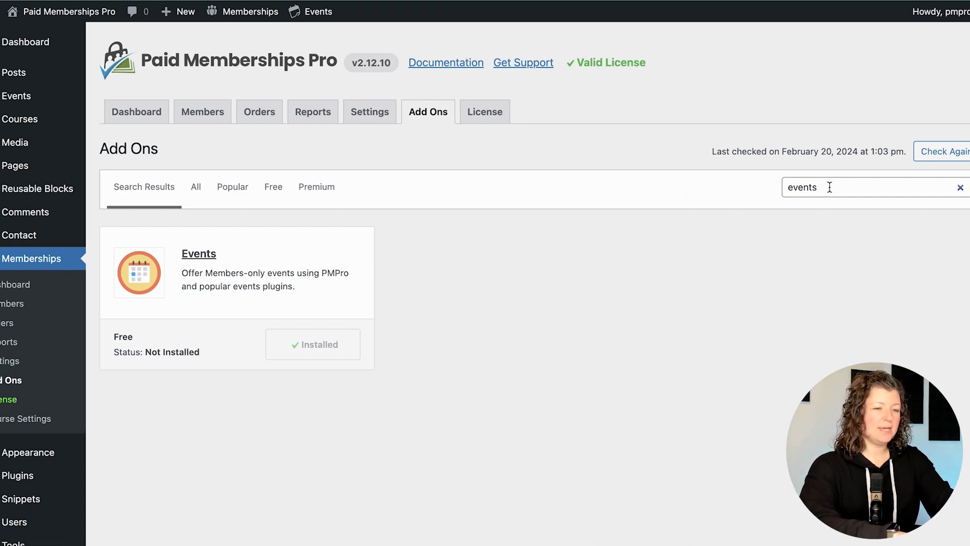
click(314, 347)
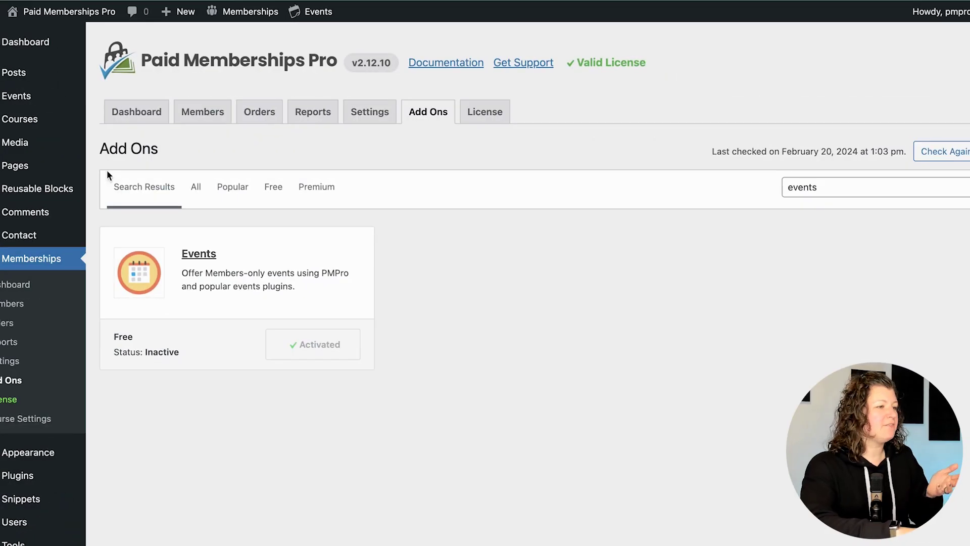
mouse_move(45, 96)
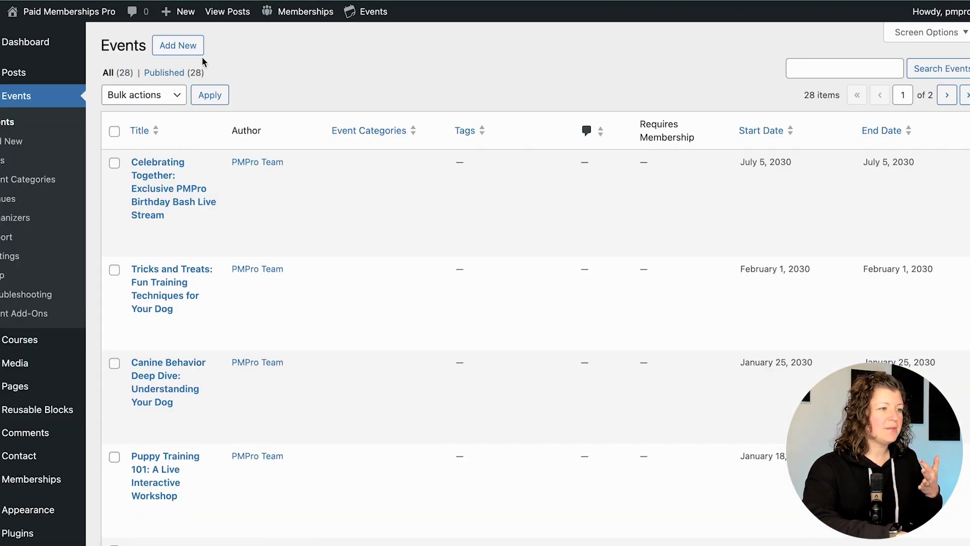
- Create a new event titled 'Events Demo'
click(183, 51)
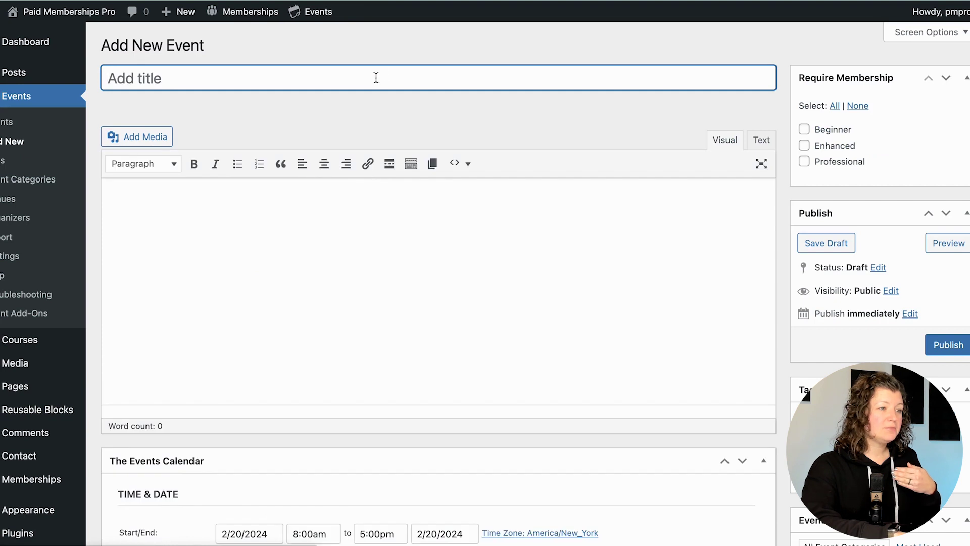
text(Ev)
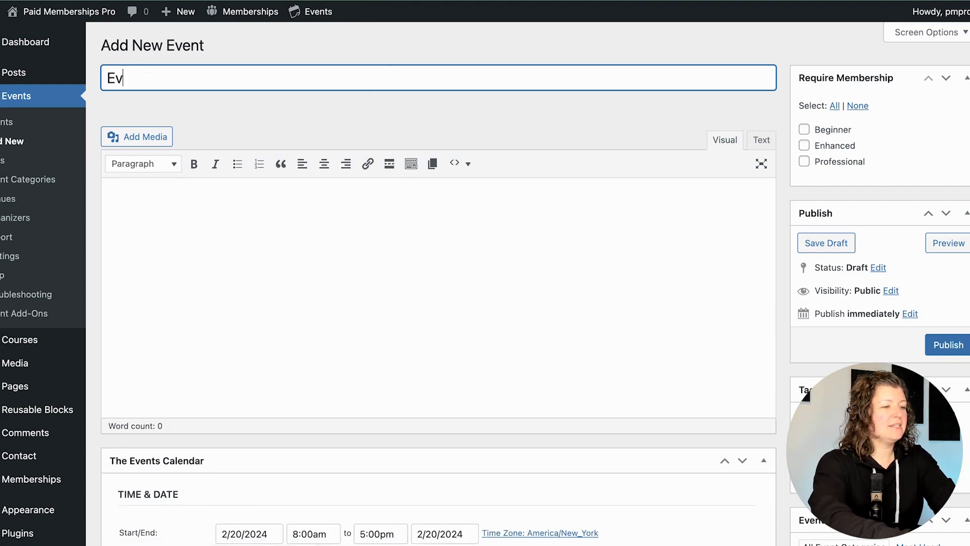
click(435, 234)
- Write the description 'Join us for a live demo!' and review the event's 2/20/2024 schedule fields
text(Join us for a live demo!)
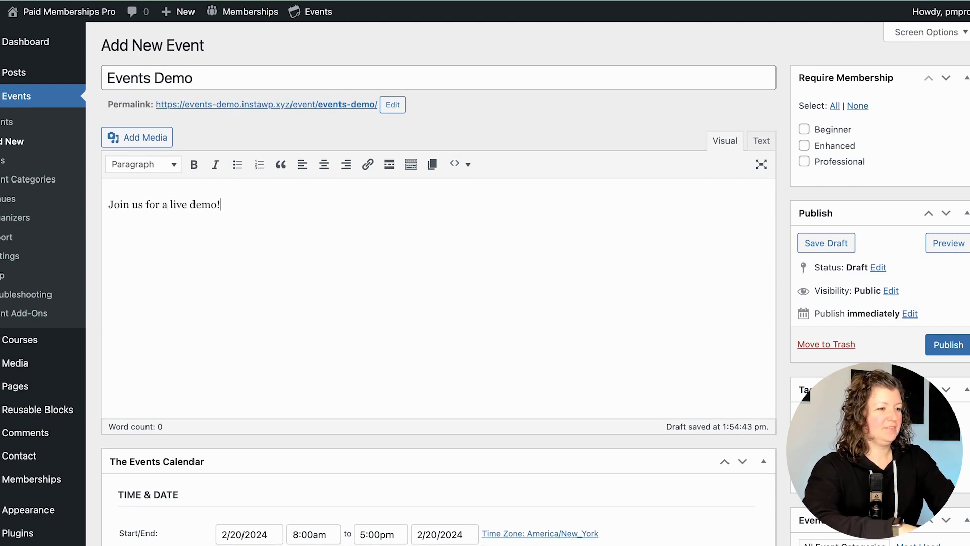
scroll(401, 278, down, 8)
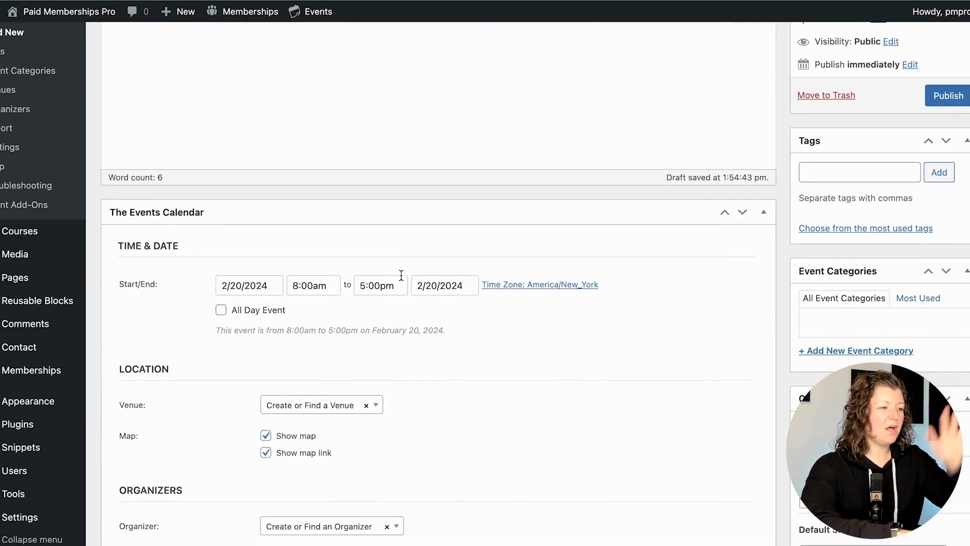
scroll(402, 279, down, 1)
scroll(402, 281, down, 1)
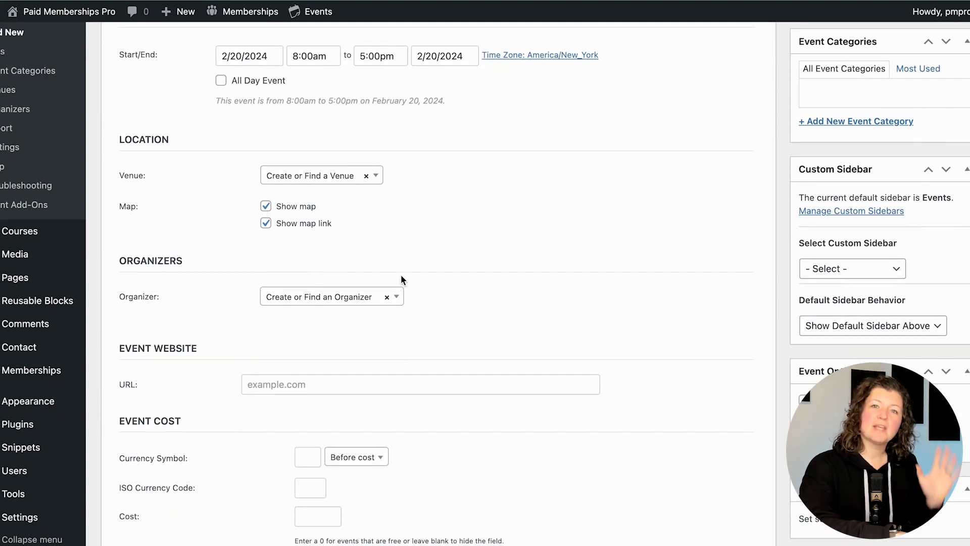
scroll(402, 279, down, 1)
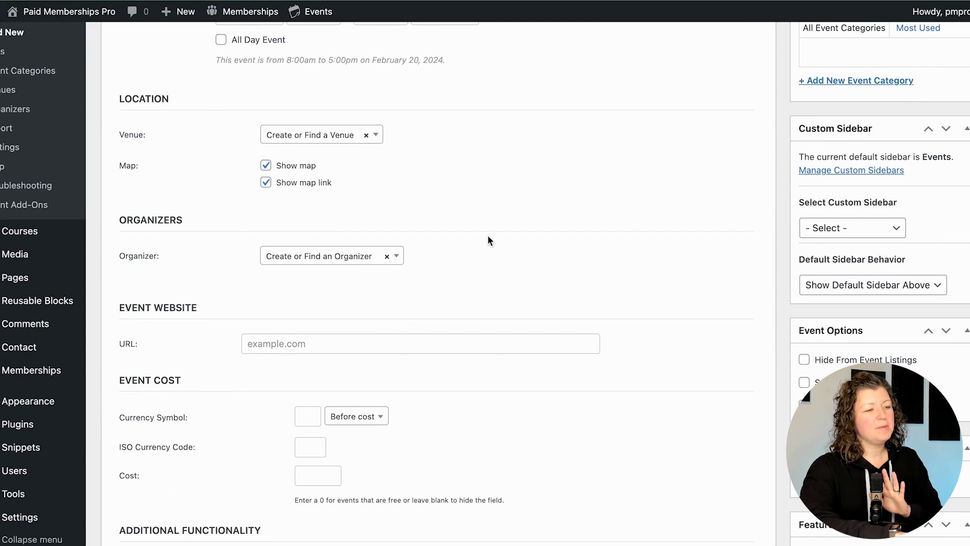
scroll(487, 235, down, 6)
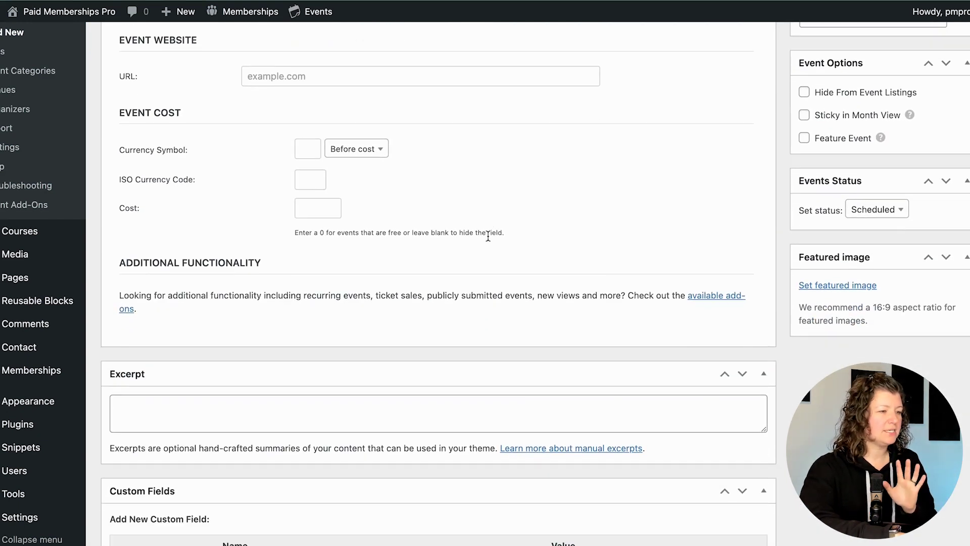
scroll(488, 236, up, 12)
scroll(487, 240, up, 5)
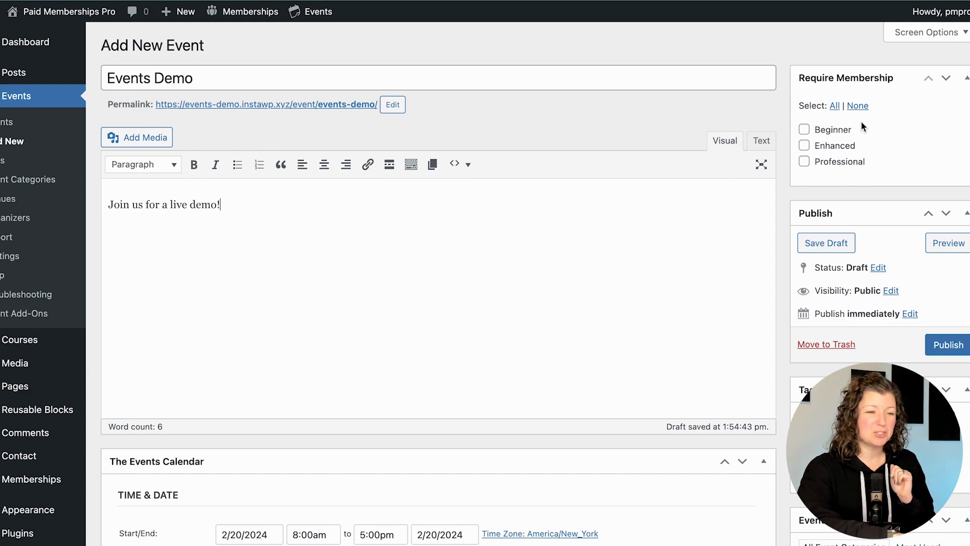
- Publish Events Demo for all membership levels, then open Tricks and Treats for editing
click(835, 106)
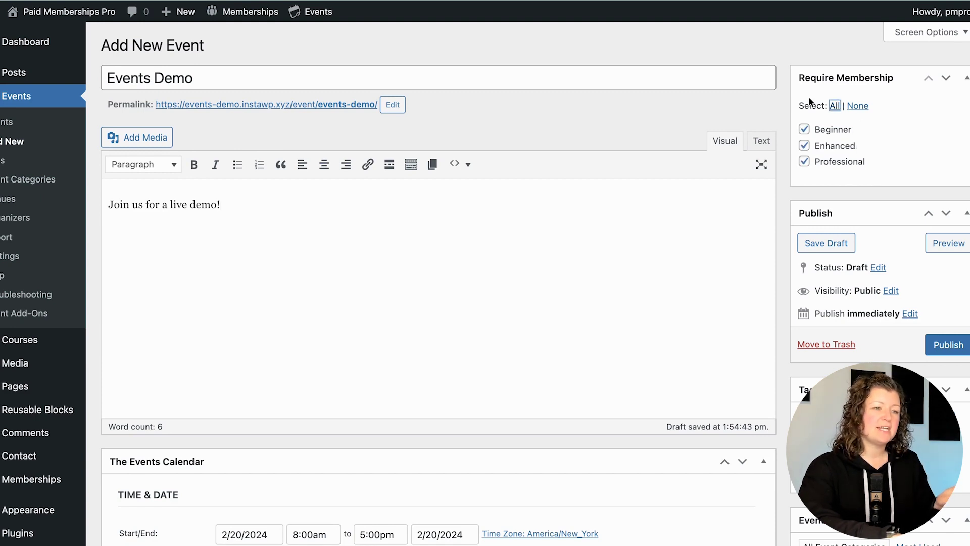
click(943, 343)
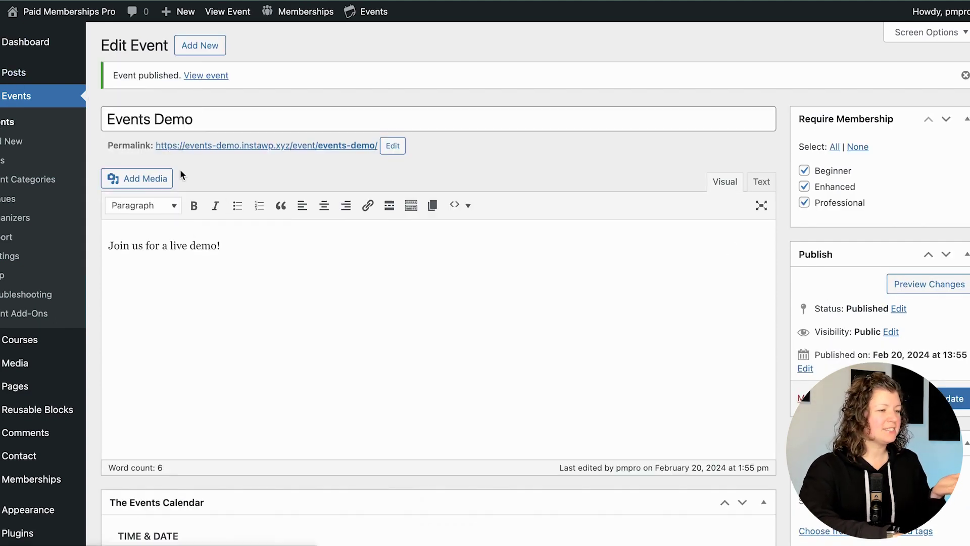
scroll(238, 160, down, 3)
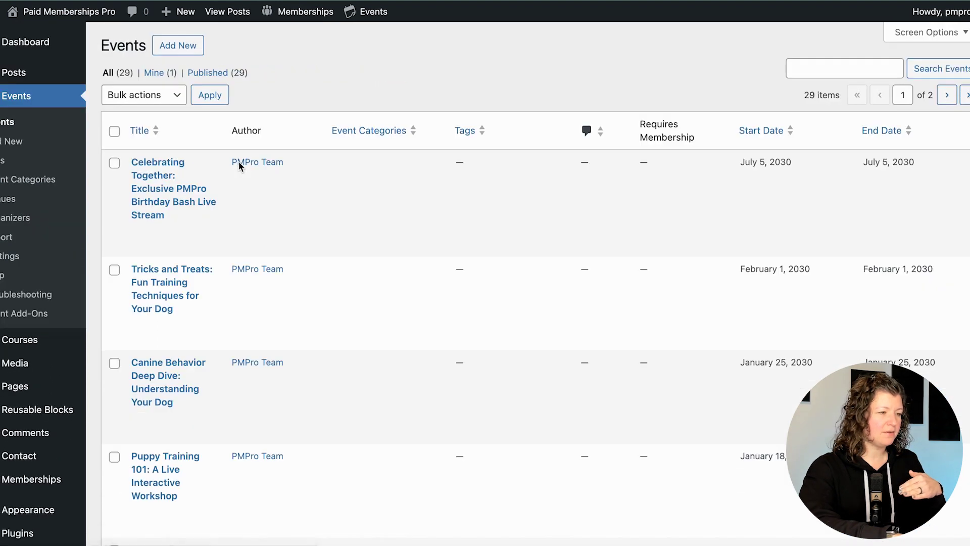
scroll(169, 169, down, 3)
scroll(152, 146, up, 2)
click(141, 225)
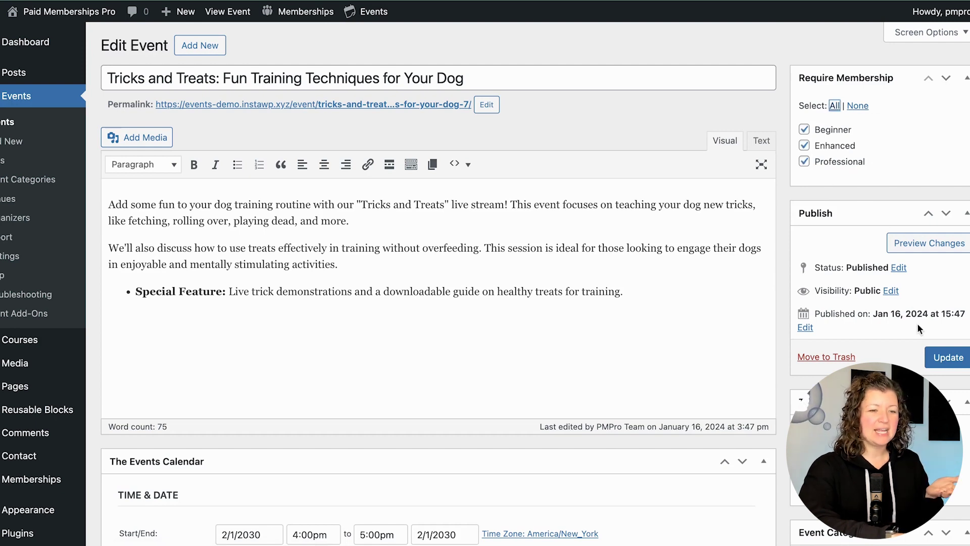
- Update Tricks and Treats for Beginner, Enhanced and Professional, view its page, then log out
click(944, 359)
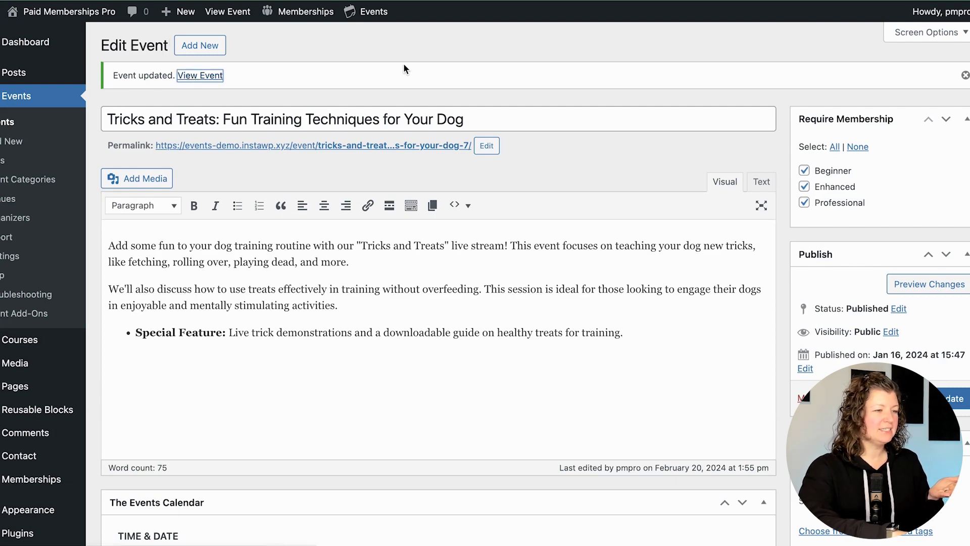
key(Return)
scroll(403, 62, down, 3)
scroll(404, 62, down, 7)
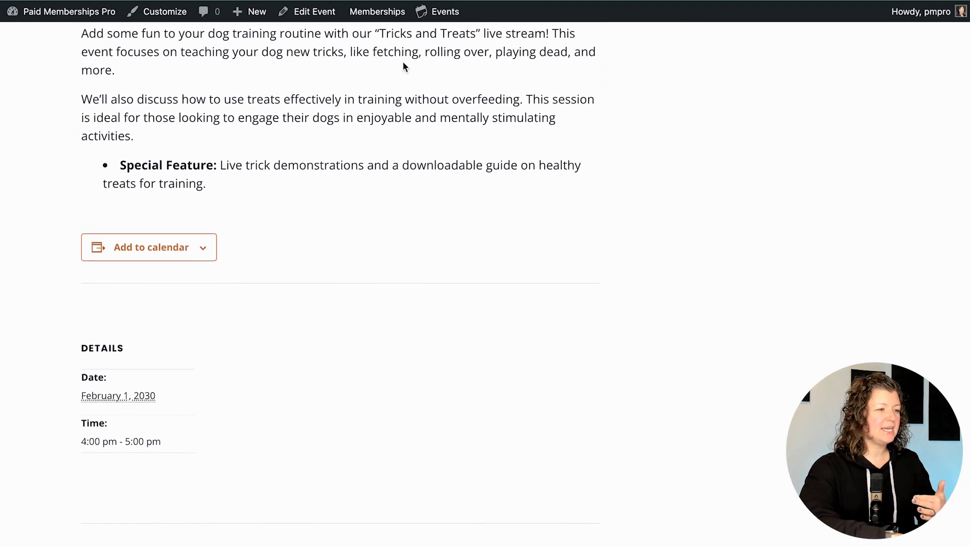
scroll(380, 172, down, 4)
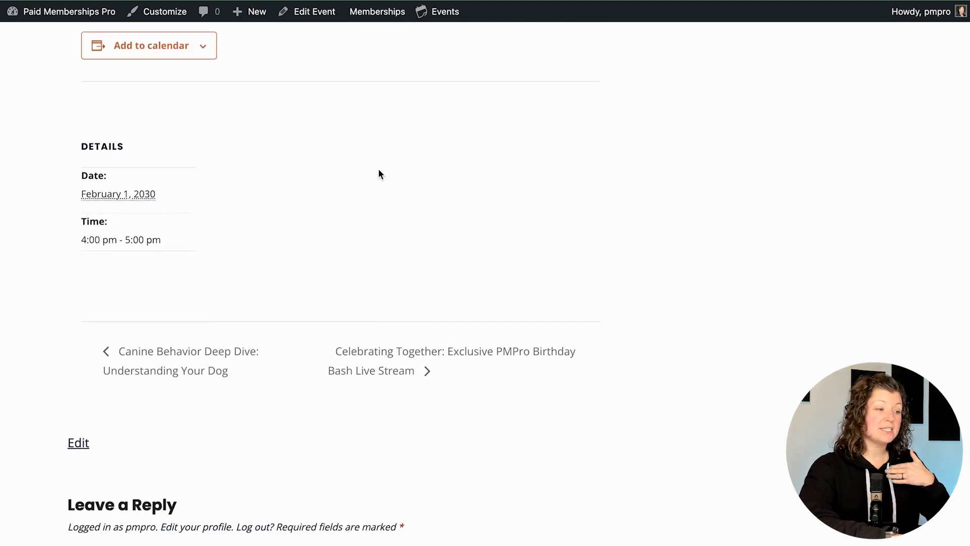
scroll(380, 174, up, 11)
scroll(380, 174, down, 2)
scroll(148, 403, down, 3)
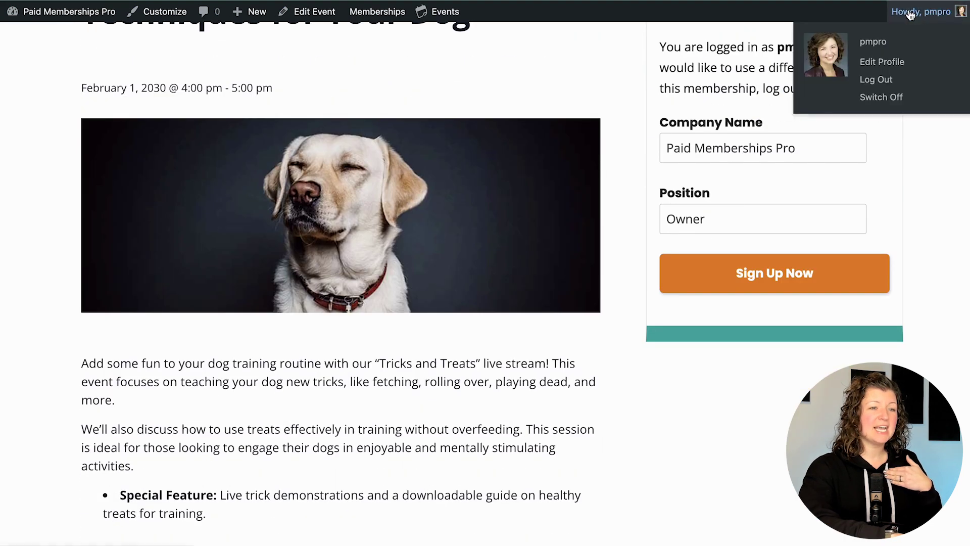
scroll(704, 225, up, 6)
click(880, 36)
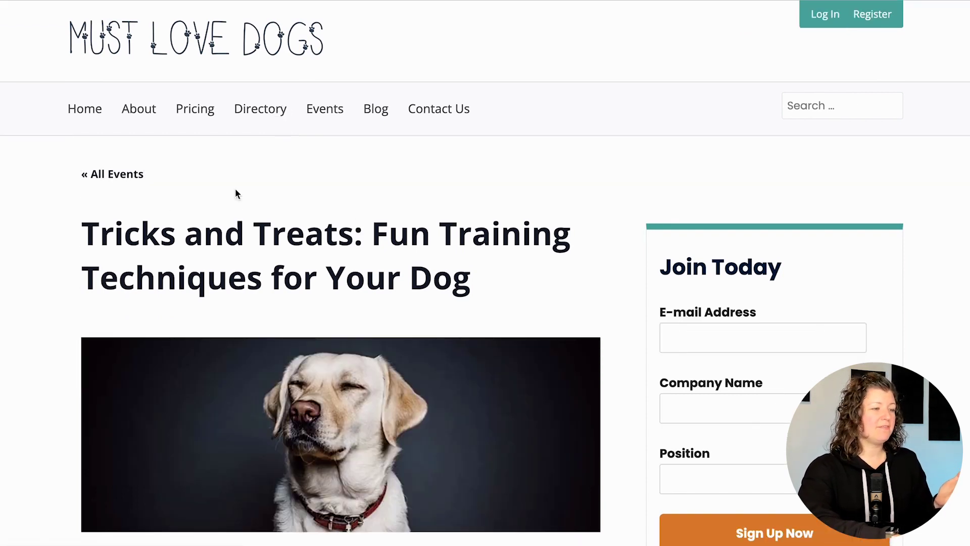
- Scroll the logged-out Tricks and Treats page down to its Beginner, Enhanced and Professional members notice
scroll(236, 190, down, 8)
scroll(235, 190, down, 7)
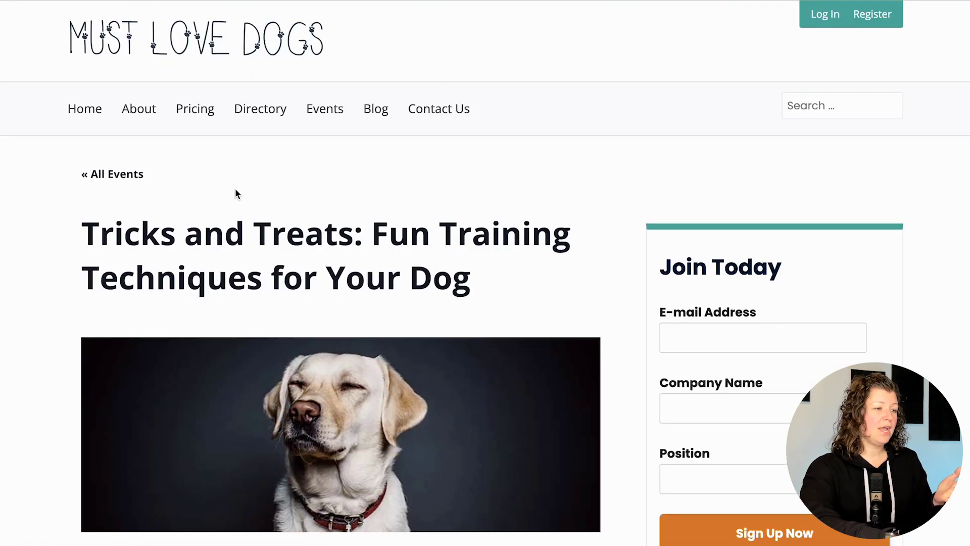
scroll(294, 172, down, 5)
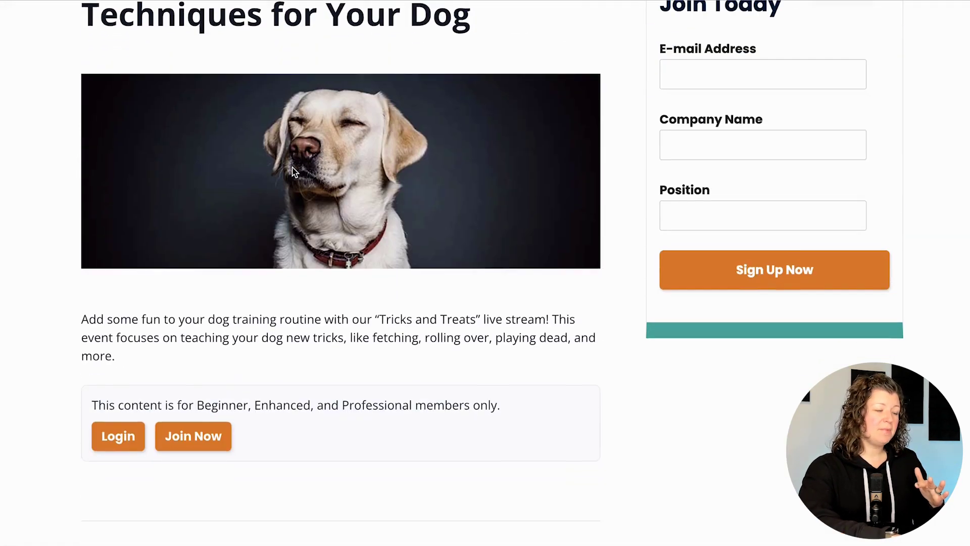
scroll(293, 172, down, 3)
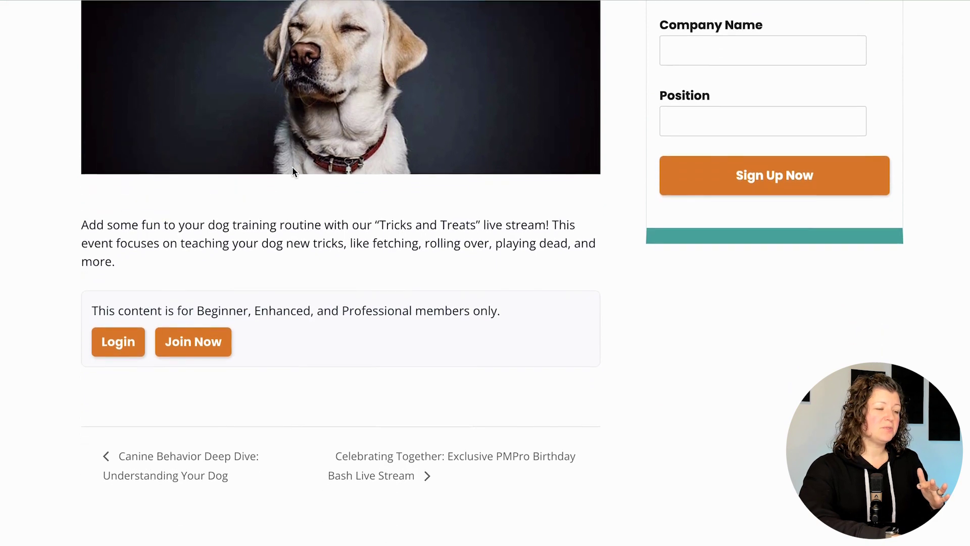
drag(71, 189, 153, 234)
click(157, 242)
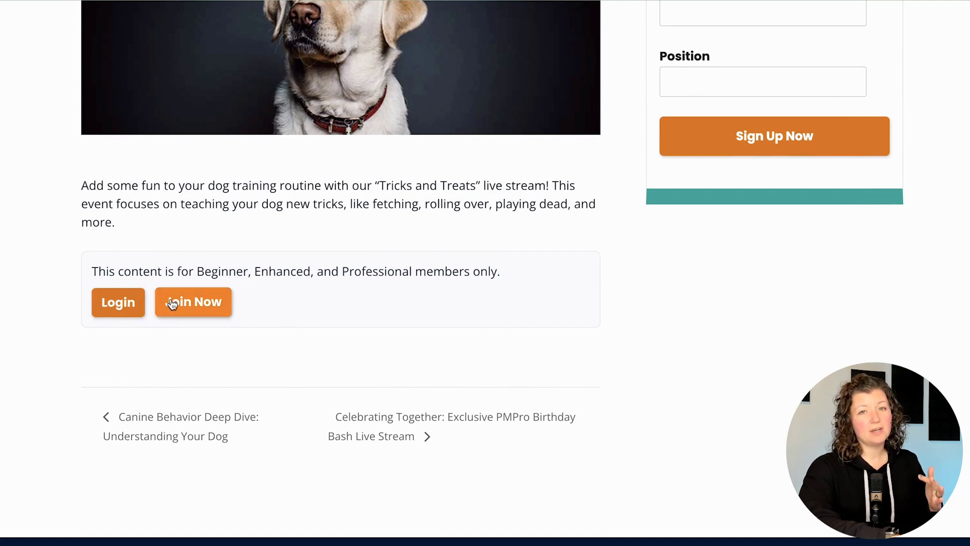
- Start the Professional membership checkout and enter a new username
click(203, 302)
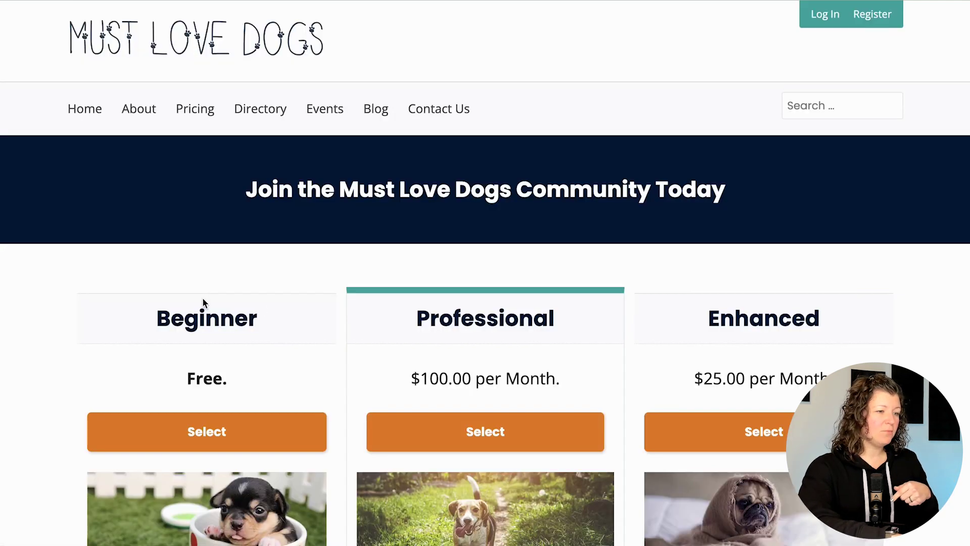
scroll(202, 304, down, 4)
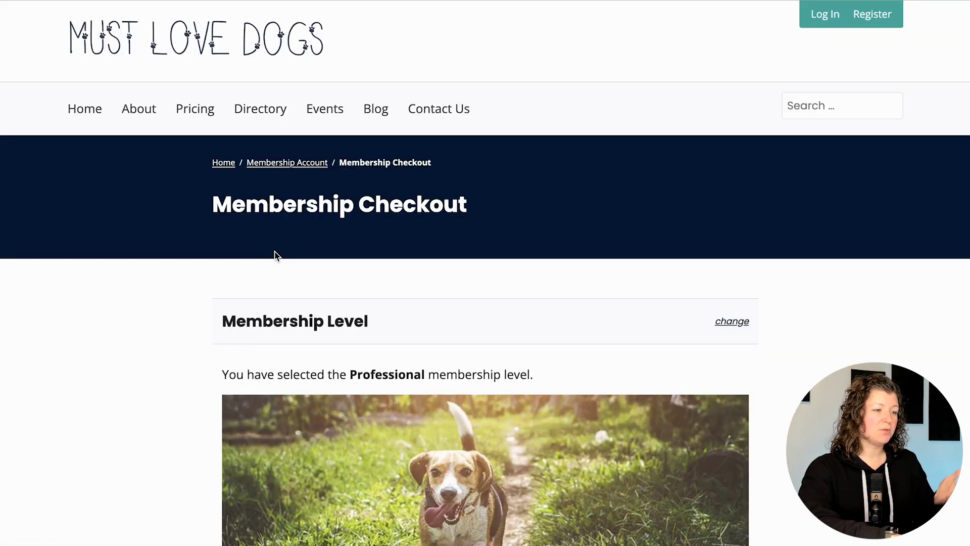
scroll(274, 256, down, 10)
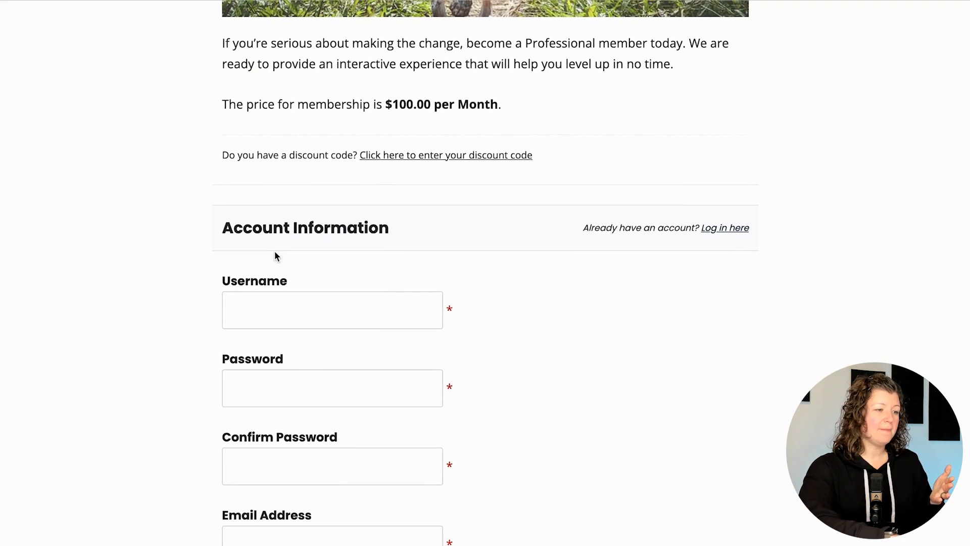
click(271, 251)
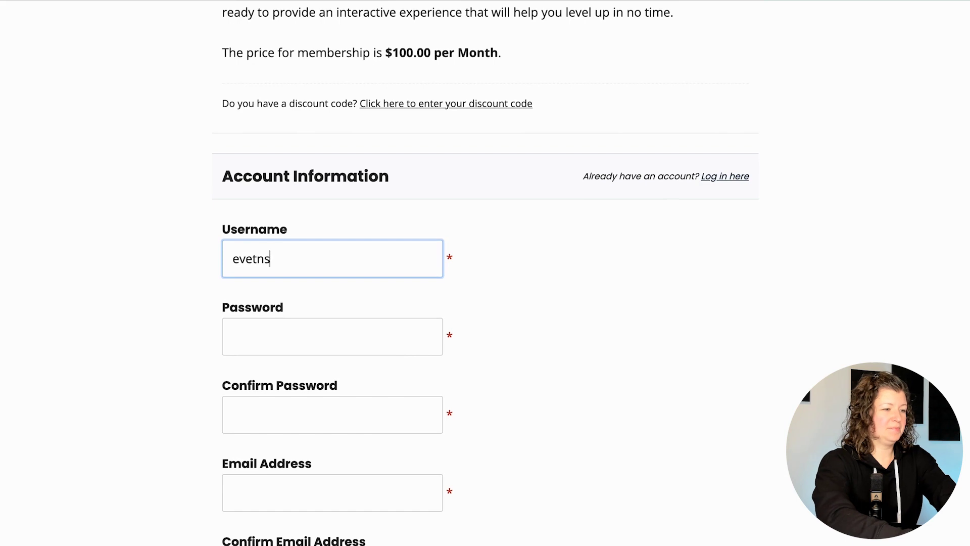
text(eventstest)
double_click(352, 264)
click(349, 336)
- Fill in the account password and e-mail address, each with its confirmation
key(ctrl+v)
key(Tab)
key(ctrl+v)
key(Tab)
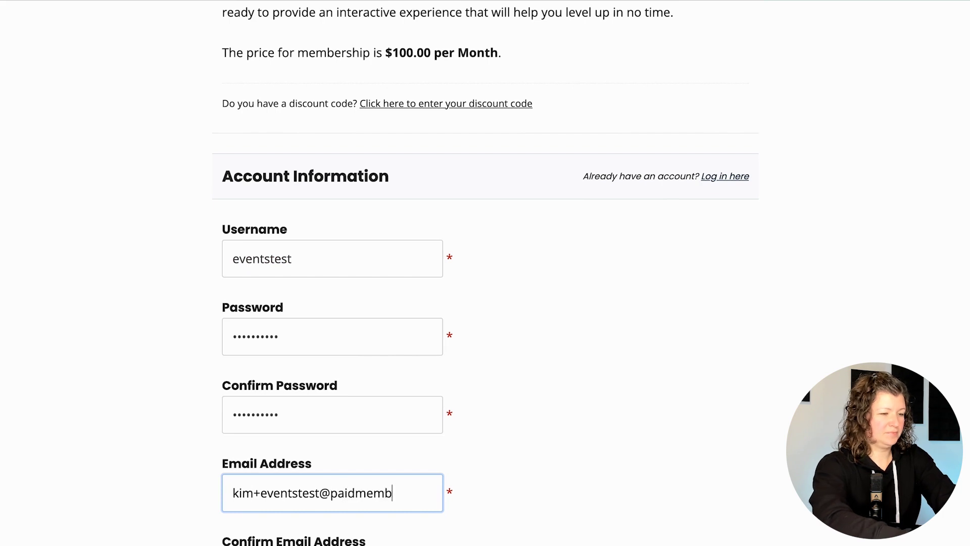
key(ctrl+a)
key(ctrl+c)
key(Tab)
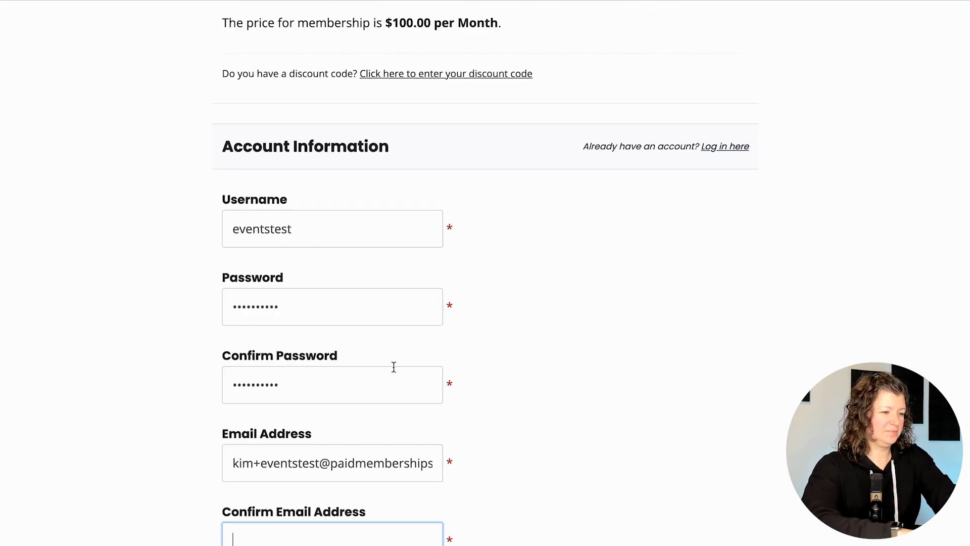
key(ctrl+v)
- Enter company name 'Paid Memberships Pro' and submit the Professional checkout
scroll(496, 333, down, 9)
click(388, 291)
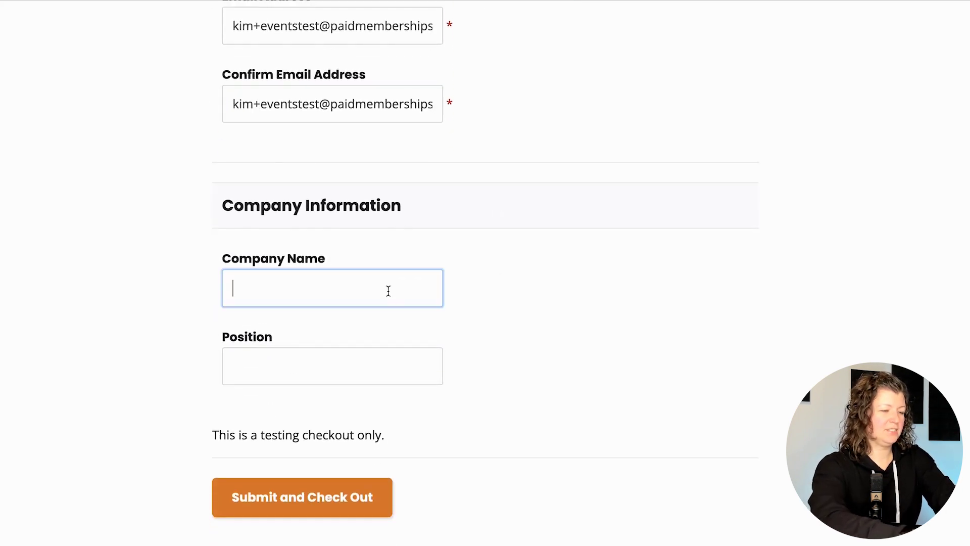
text(Paid Memberships Pro)
key(Tab)
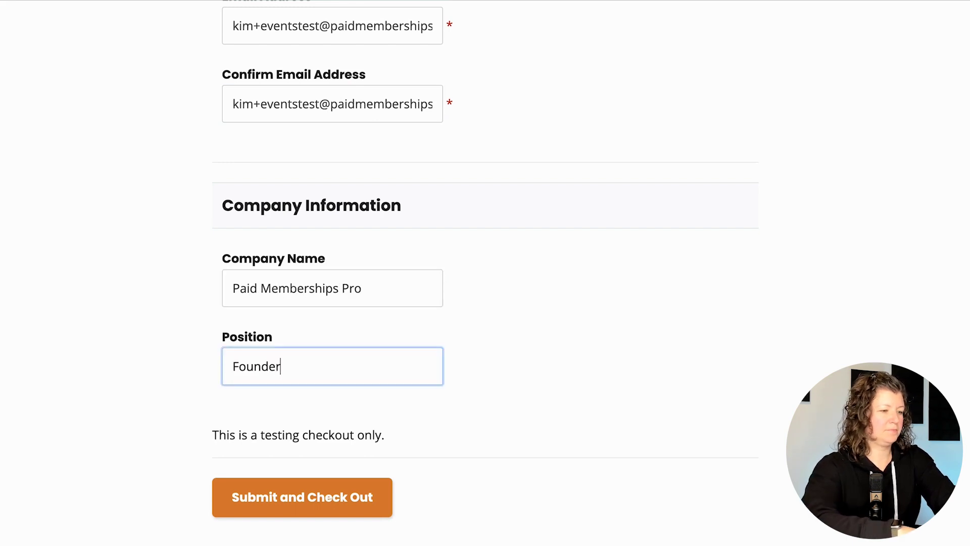
scroll(390, 296, down, 3)
click(354, 334)
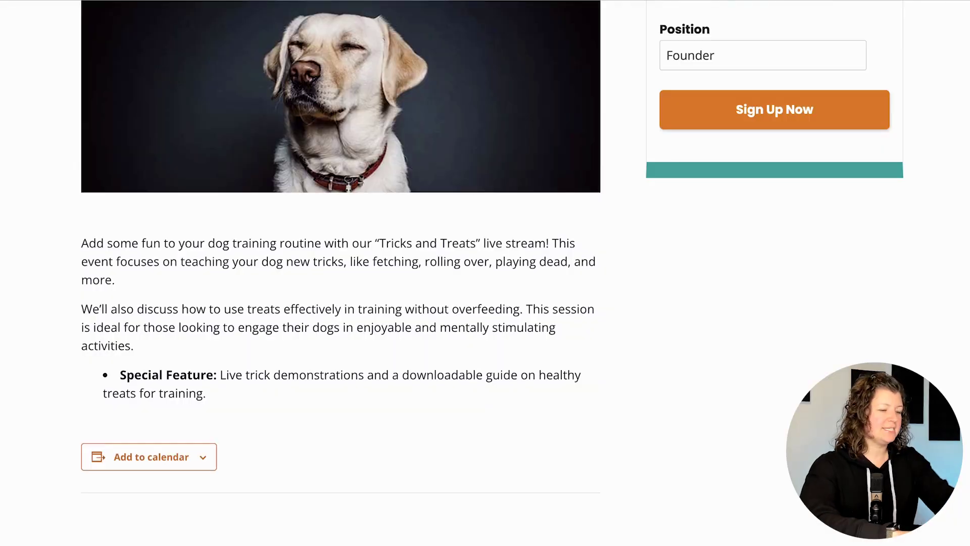
text(tr)
key(Down)
key(Down)
key(Down)
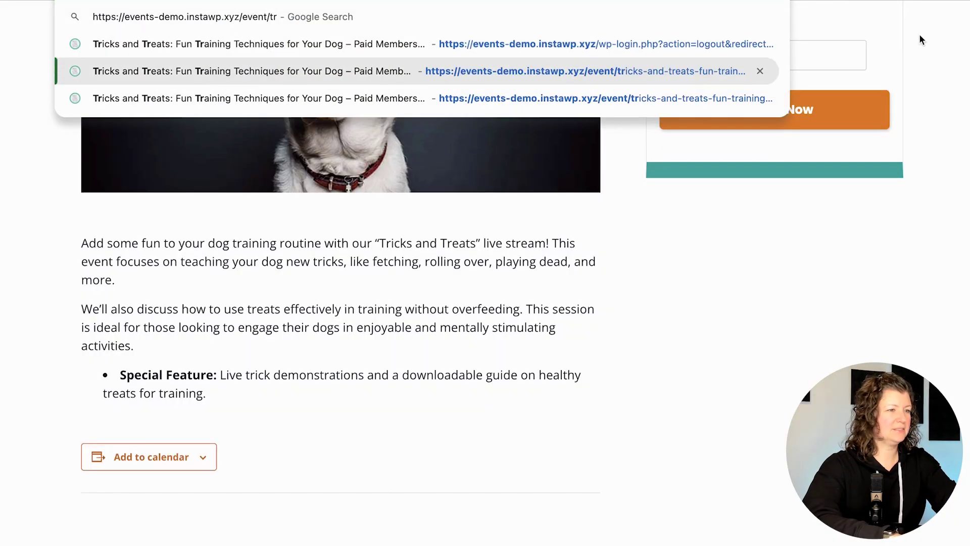
key(Up)
key(Escape)
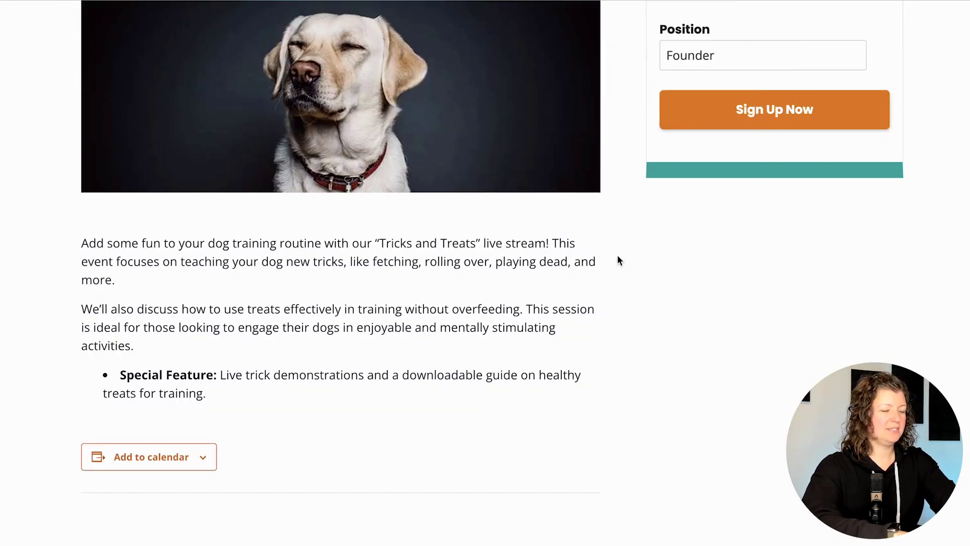
scroll(587, 253, up, 5)
scroll(588, 252, down, 8)
scroll(588, 252, up, 5)
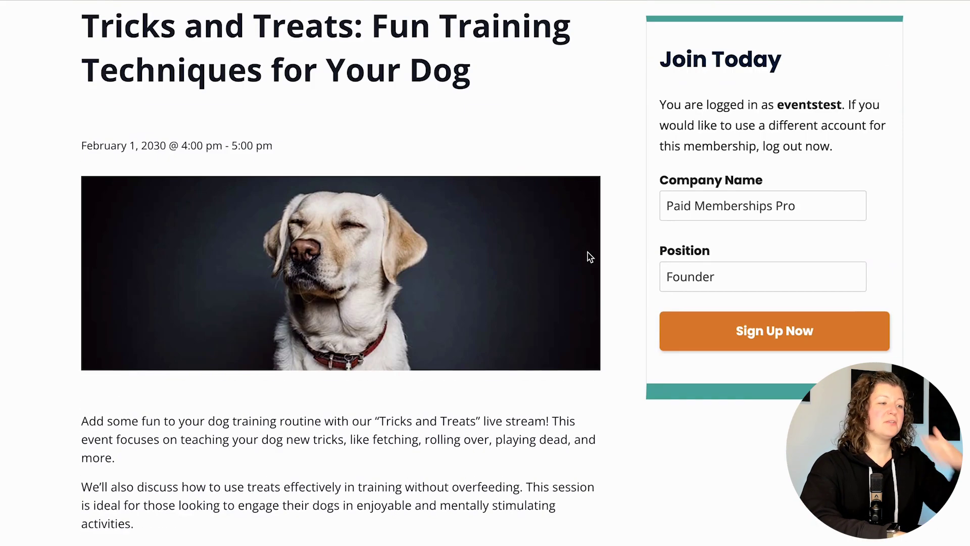
scroll(588, 255, down, 4)
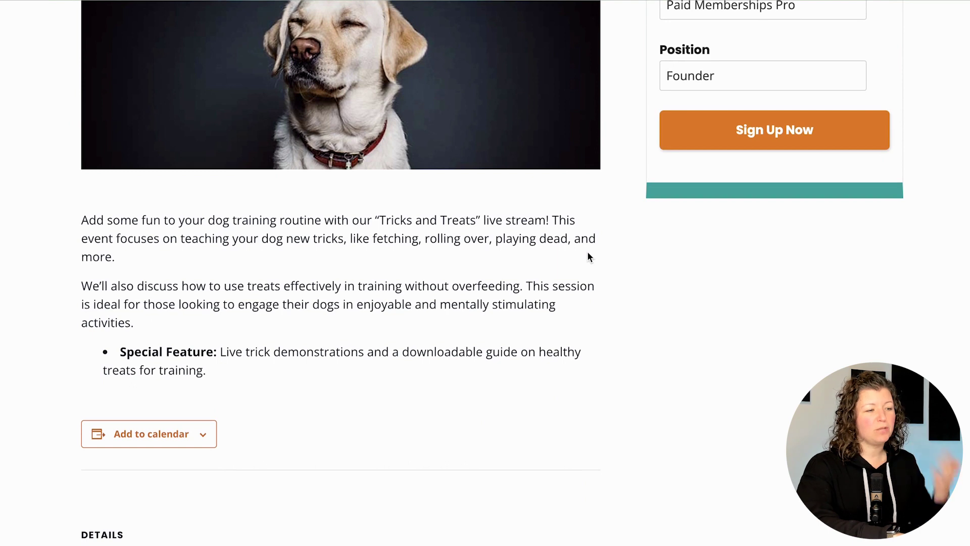
scroll(588, 253, up, 10)
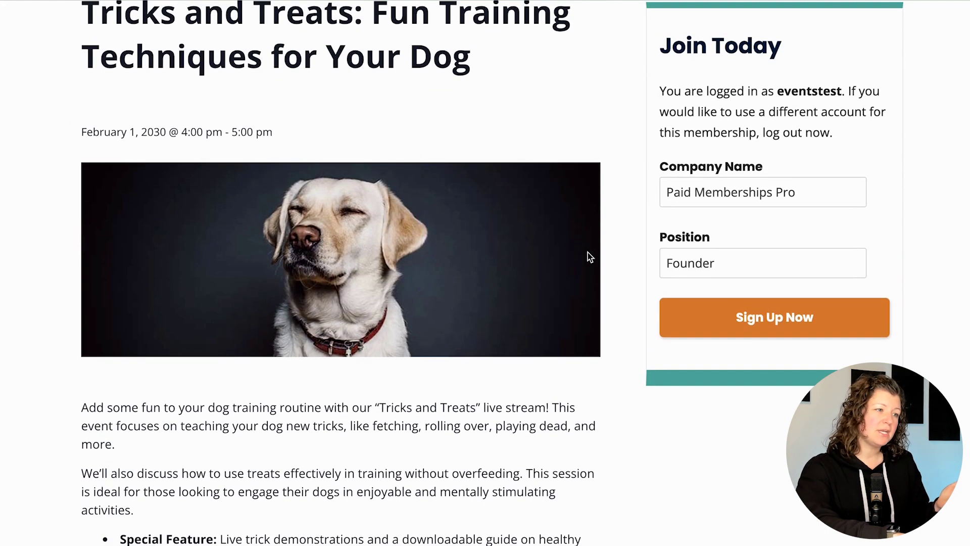
scroll(587, 253, down, 3)
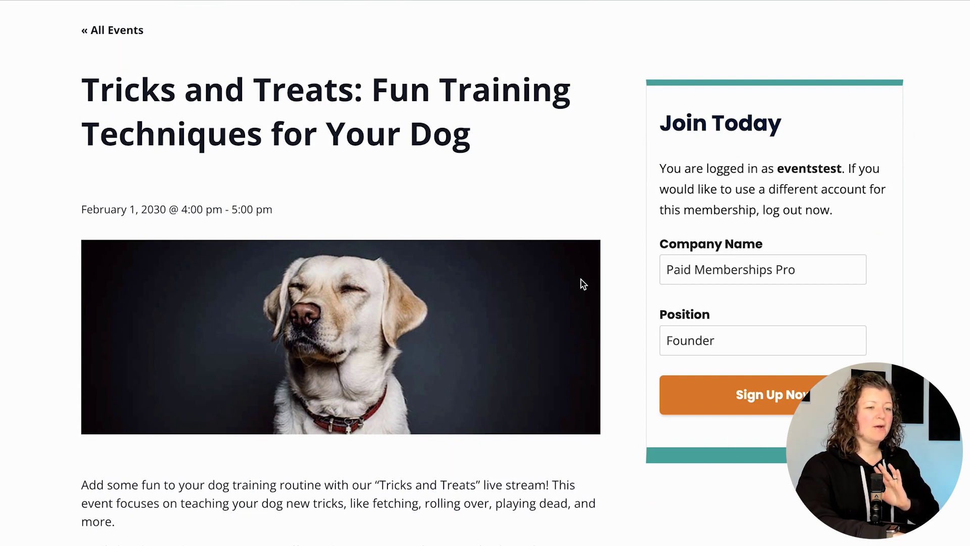
scroll(581, 279, up, 3)
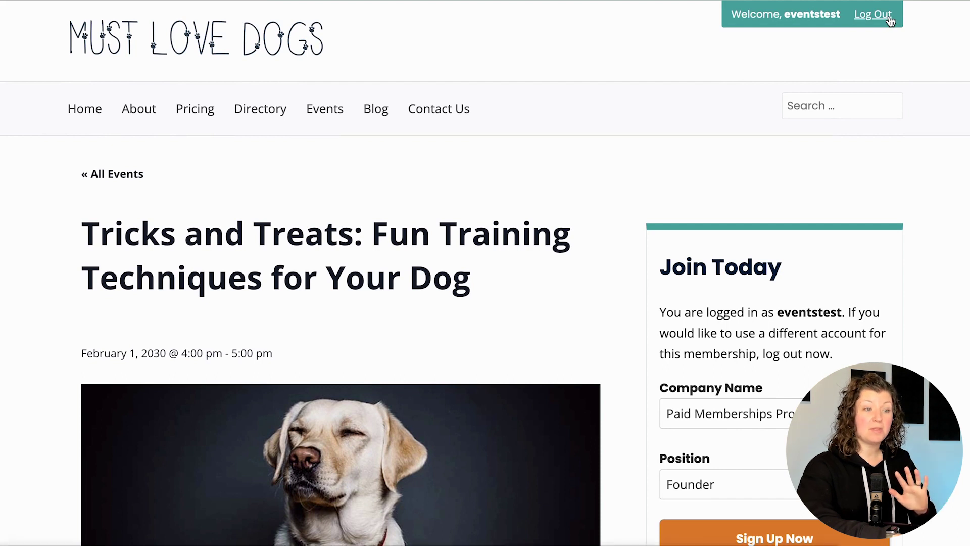
- Log back in as admin and cancel the test member's Professional membership
click(890, 20)
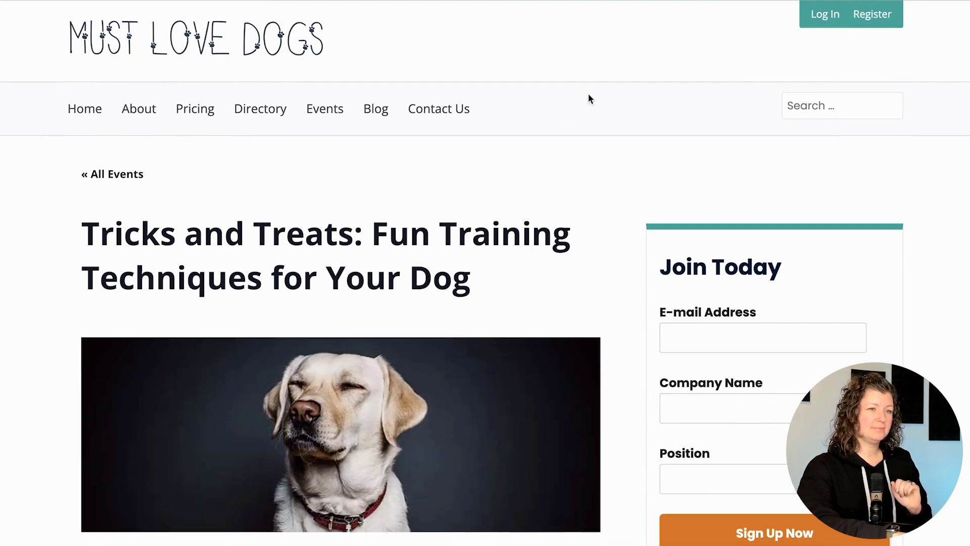
key(Tab)
key(Return)
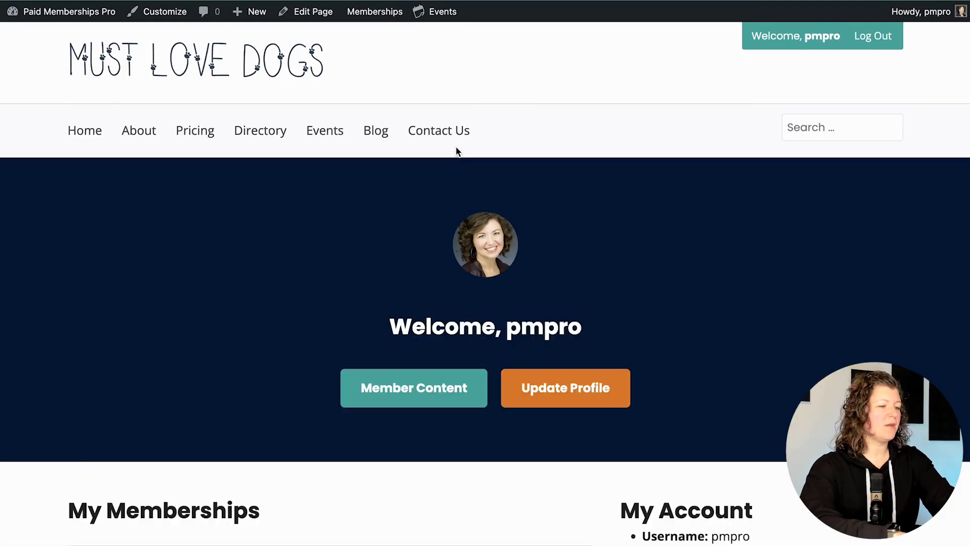
scroll(389, 265, down, 7)
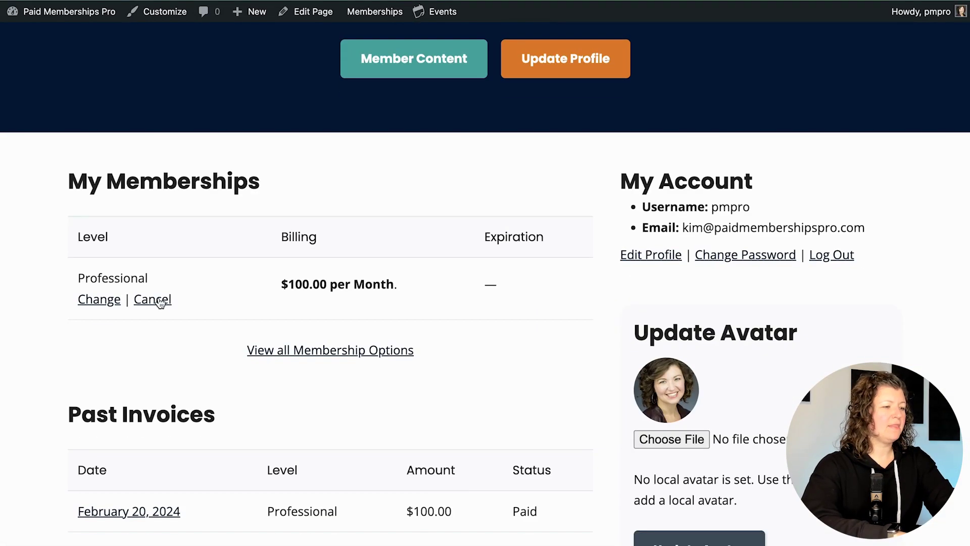
click(163, 302)
scroll(217, 309, down, 2)
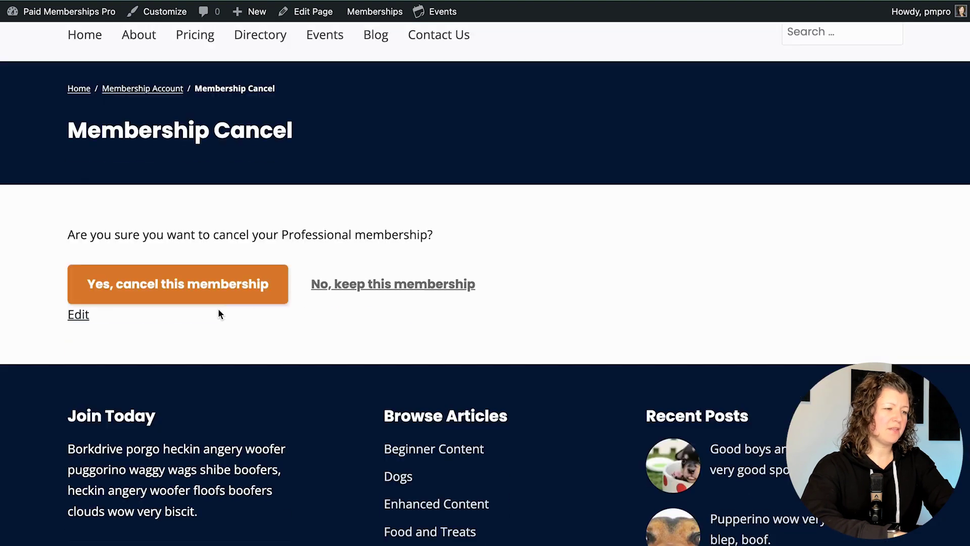
click(230, 285)
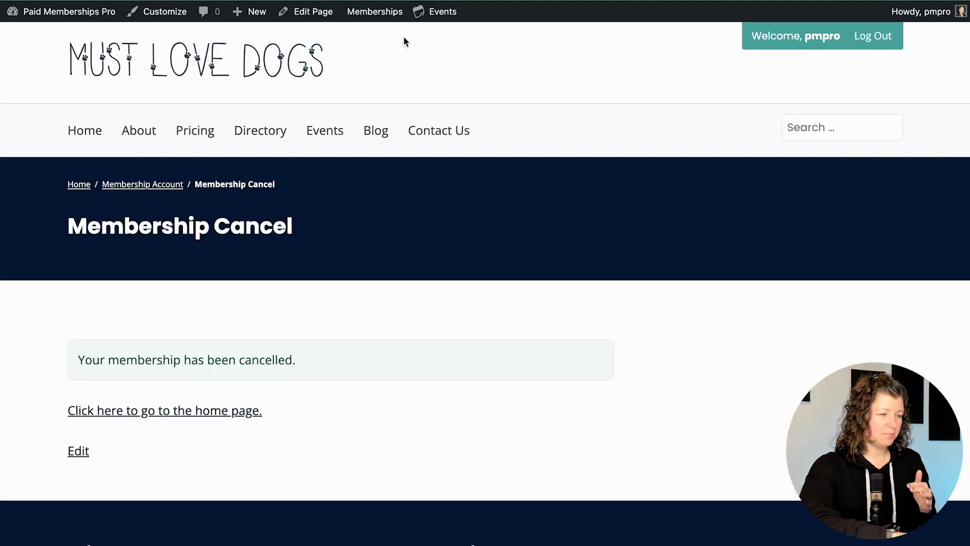
- Open the Memberships settings and their advanced settings page
mouse_move(369, 12)
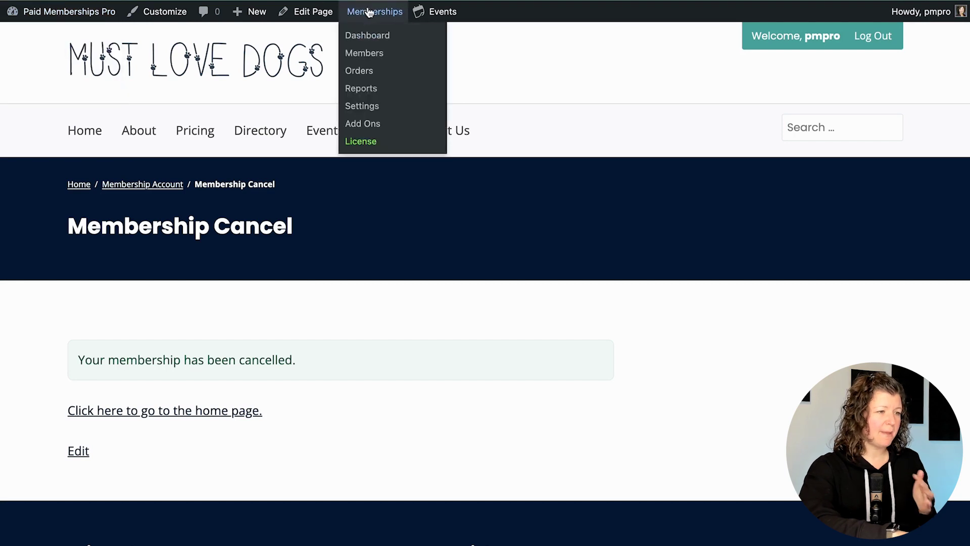
click(368, 107)
click(597, 146)
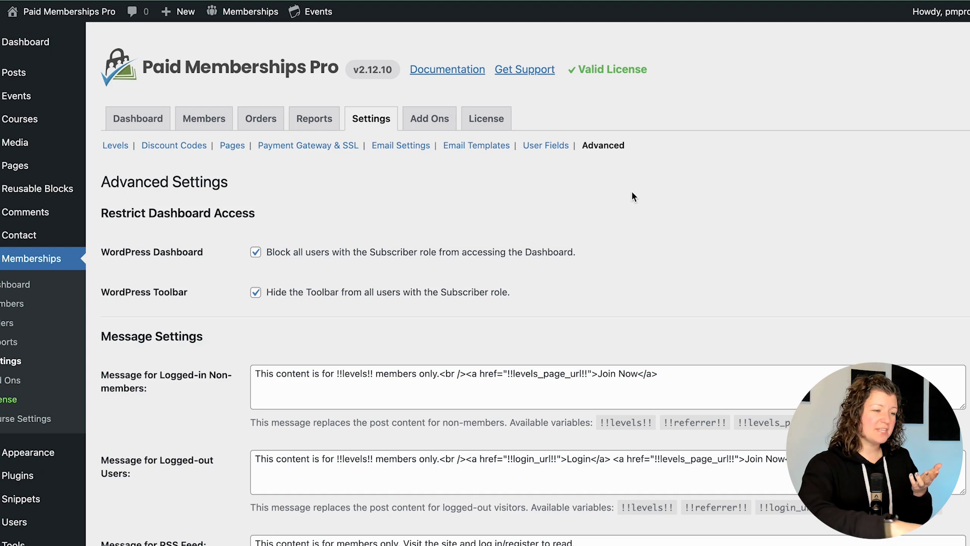
- Scroll down the Advanced Settings page to the excerpt and search-filter options
scroll(631, 202, down, 8)
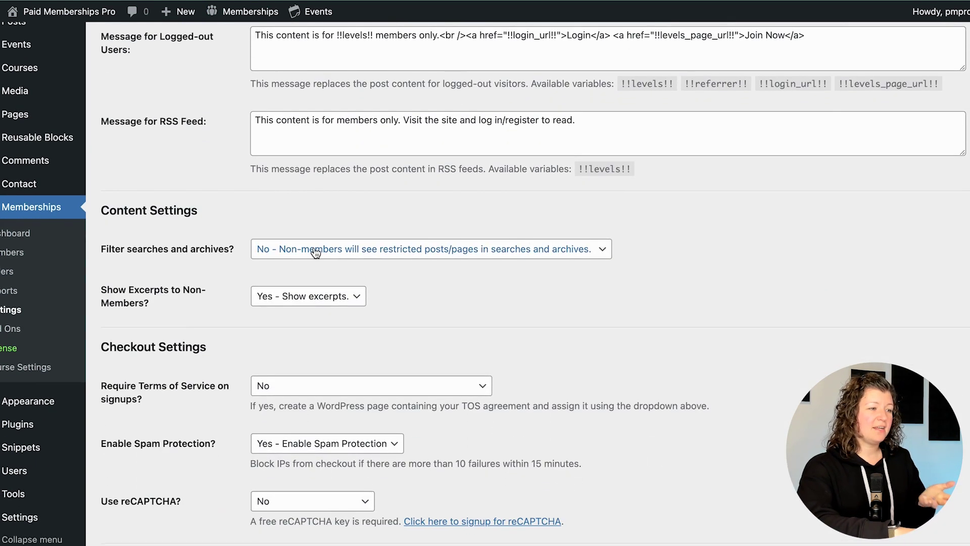
- Set Show Excerpts to Non-Members to 'No - Hide excerpts' and save the advanced settings
click(309, 298)
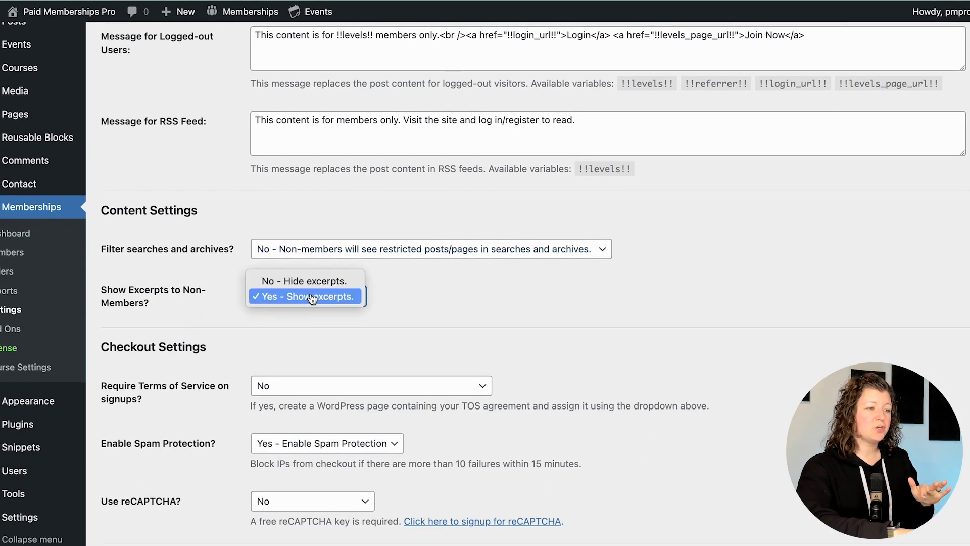
click(313, 281)
click(396, 249)
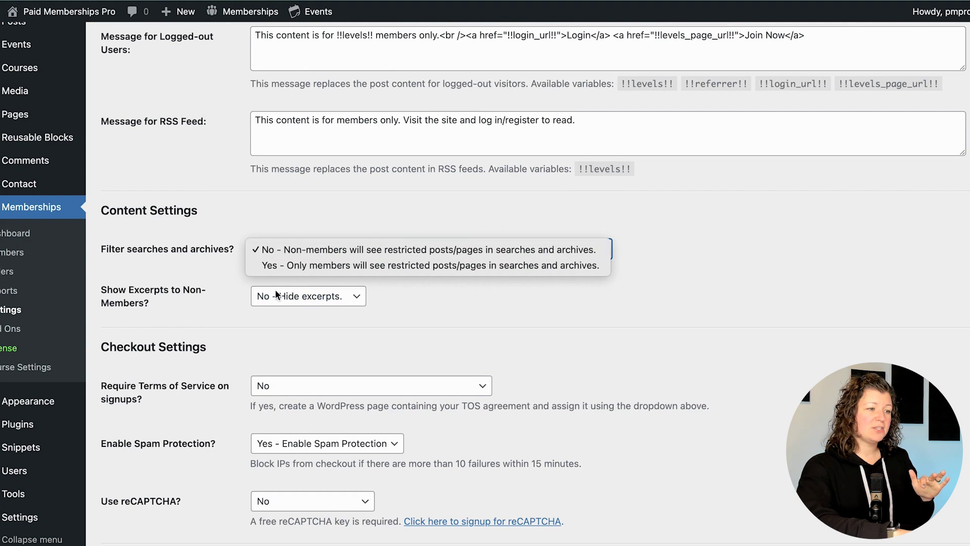
click(192, 314)
scroll(193, 317, down, 9)
click(143, 491)
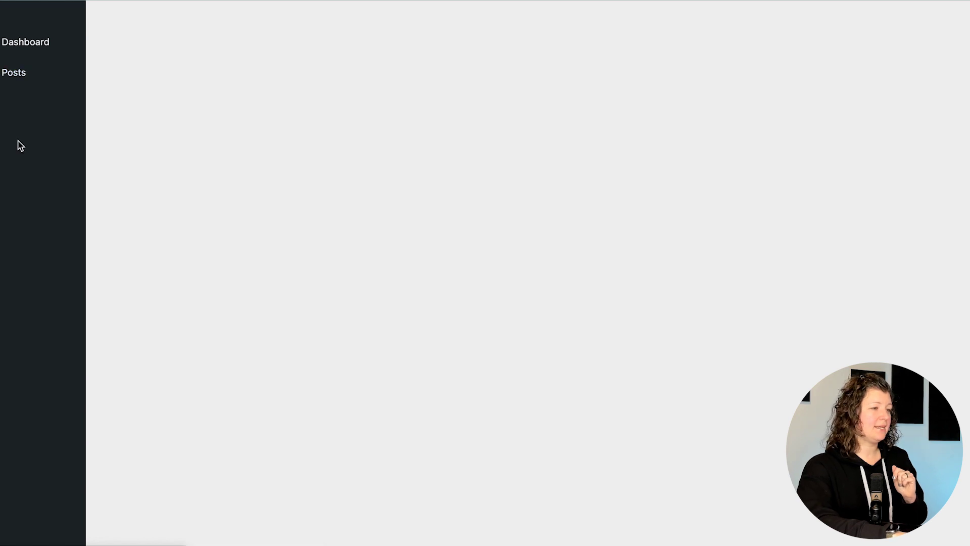
- Go to the Events admin list and view the Tricks and Treats event on the site
mouse_move(33, 98)
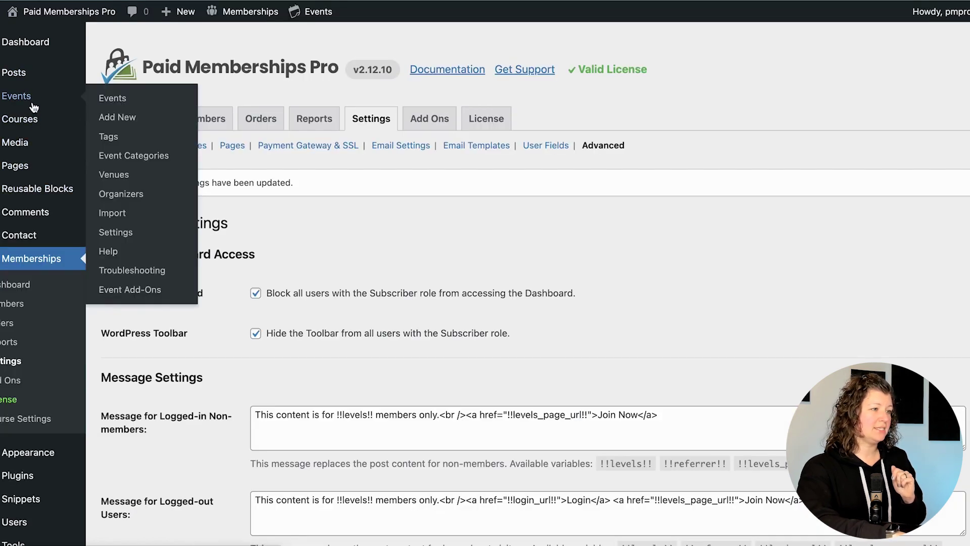
click(140, 102)
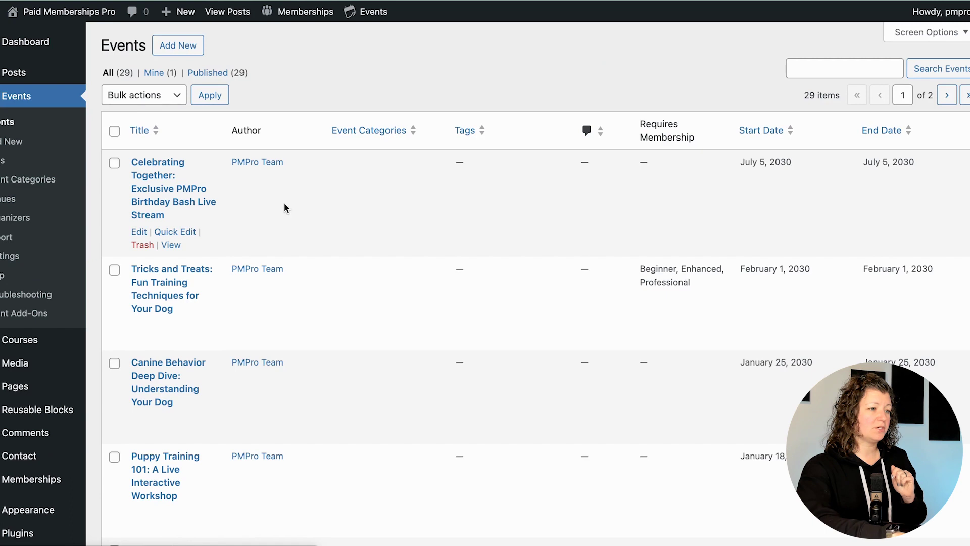
scroll(284, 205, down, 3)
click(171, 156)
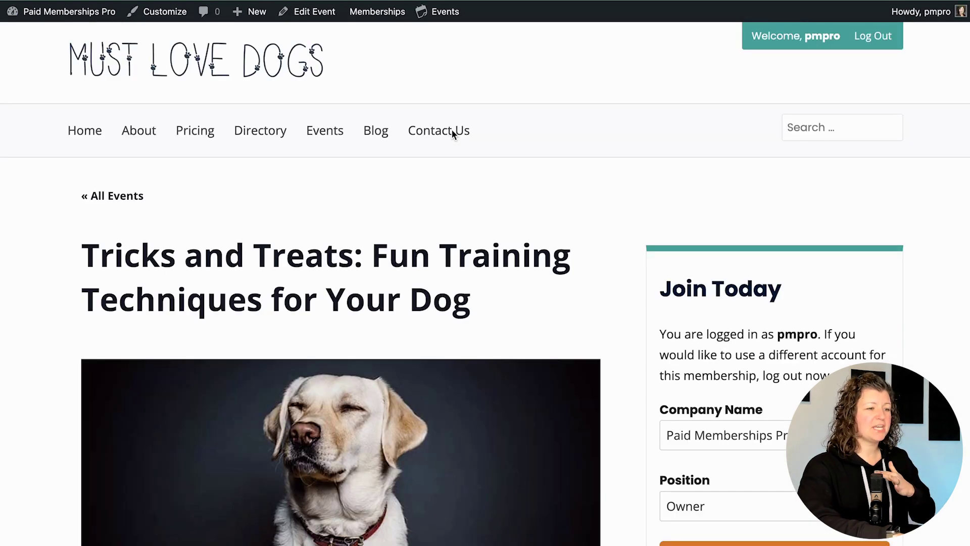
- Check the Tricks and Treats event's restriction message, then return to All Events
scroll(452, 130, down, 3)
scroll(453, 133, down, 2)
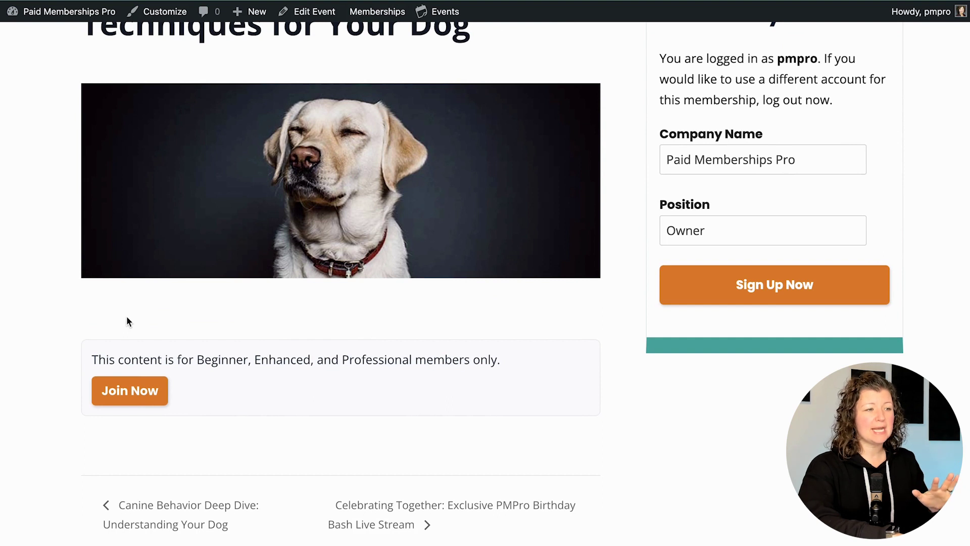
scroll(126, 316, up, 3)
scroll(447, 203, down, 4)
scroll(425, 210, up, 5)
click(134, 120)
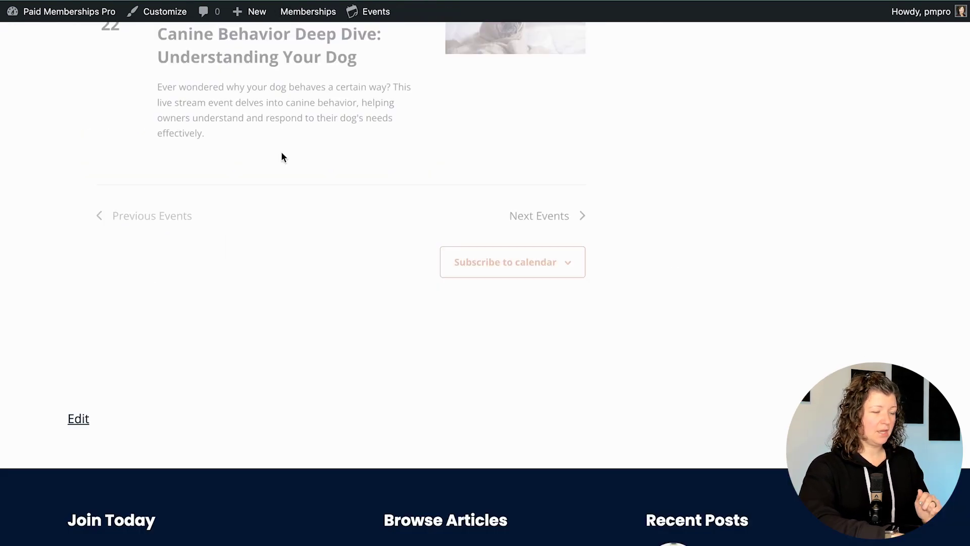
- Load the last page of upcoming events showing Tricks and Treats and Birthday Bash in 2030
scroll(283, 155, down, 10)
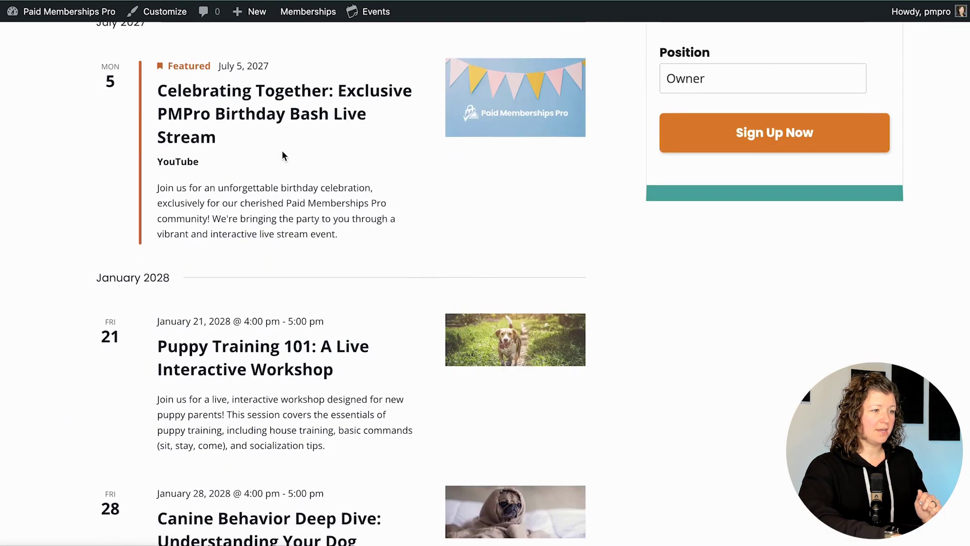
scroll(283, 156, down, 15)
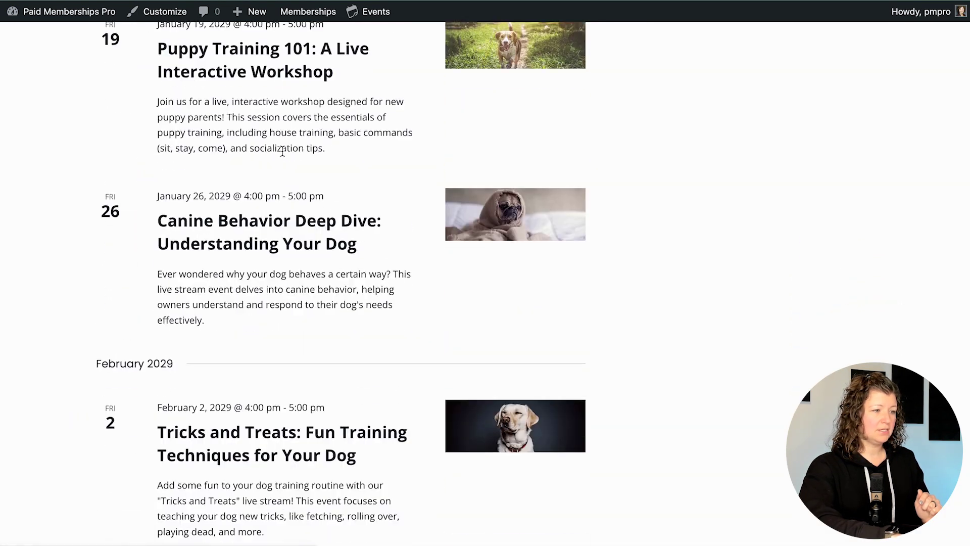
scroll(282, 152, down, 9)
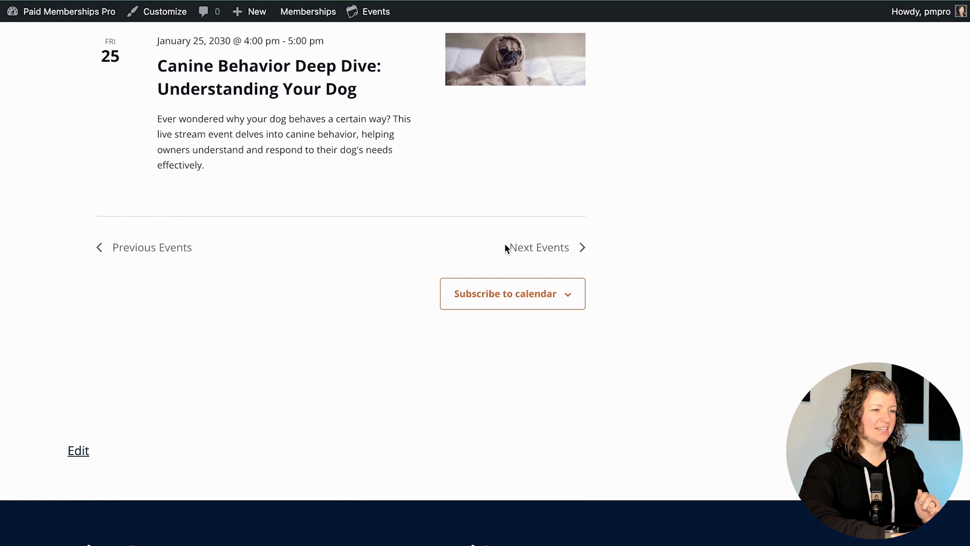
click(540, 246)
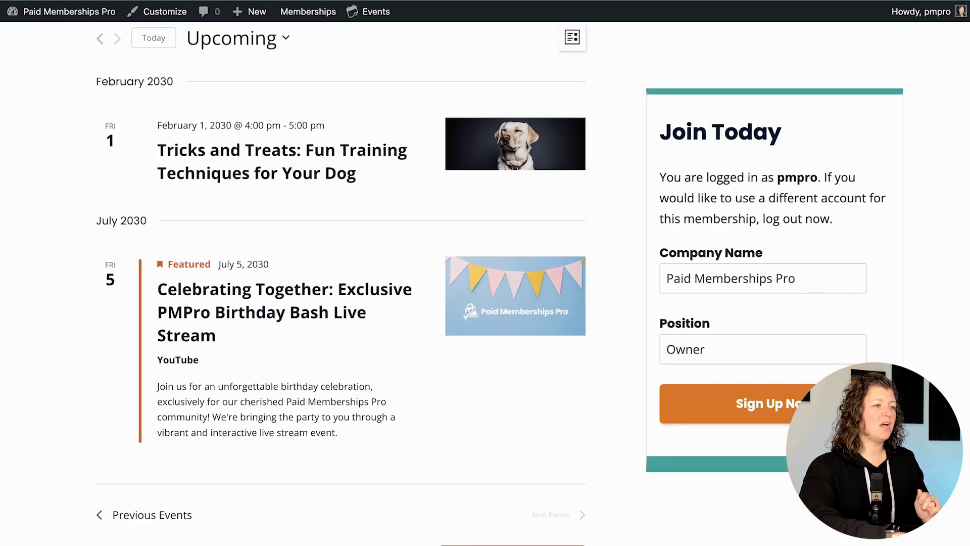
- Open the Advanced tab of the Paid Memberships Pro settings
mouse_move(311, 11)
right_click(301, 107)
key(Escape)
click(301, 107)
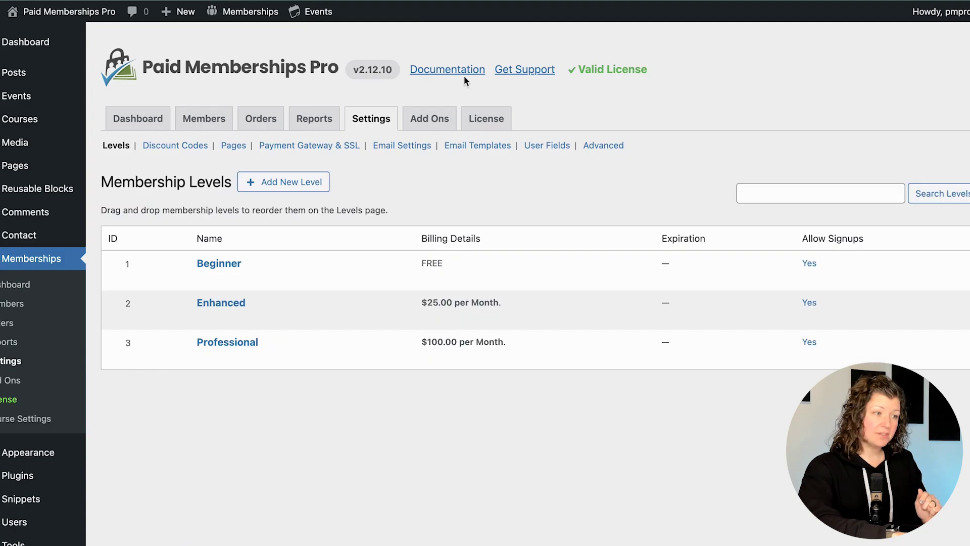
click(606, 147)
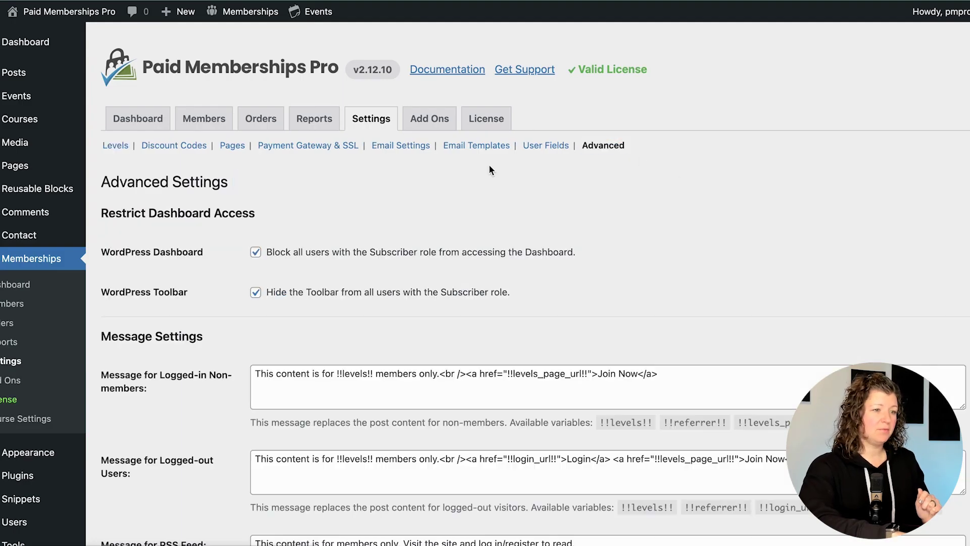
- Set Filter searches and archives to 'Yes - Only members' and save the settings
scroll(489, 165, down, 7)
scroll(489, 164, down, 1)
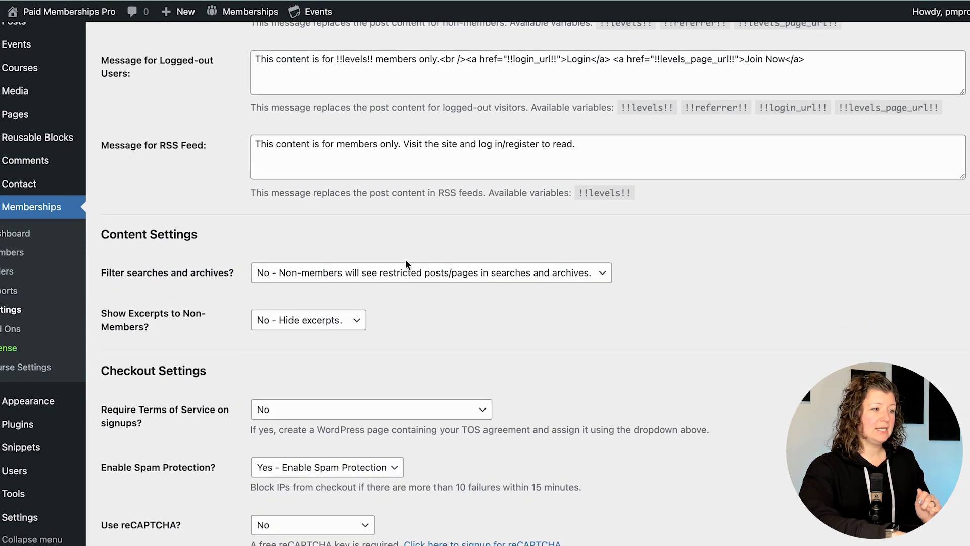
click(319, 276)
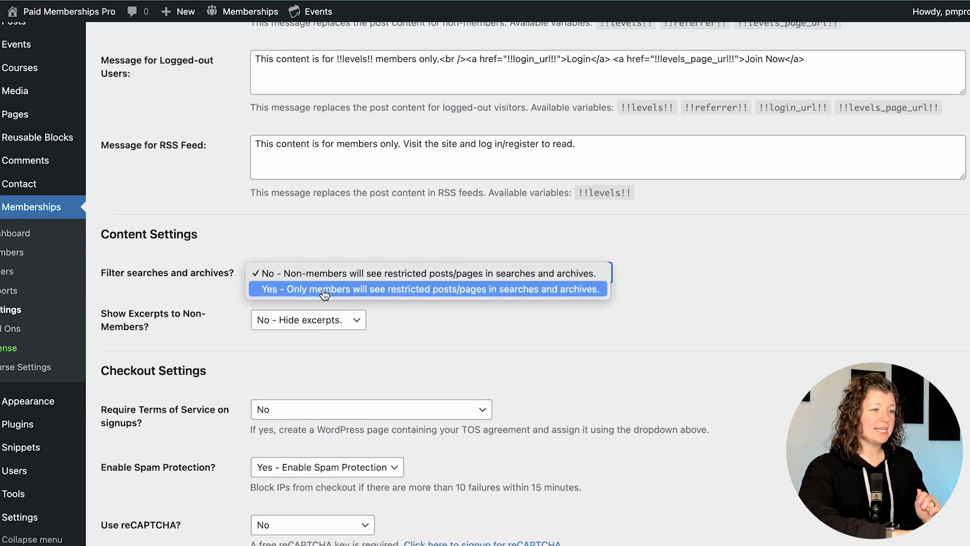
click(323, 286)
click(208, 299)
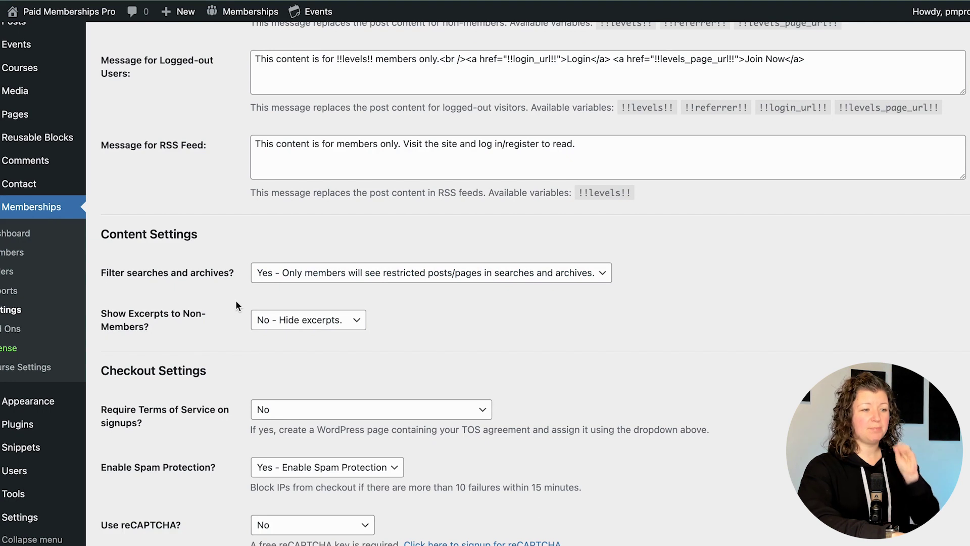
scroll(236, 300, down, 10)
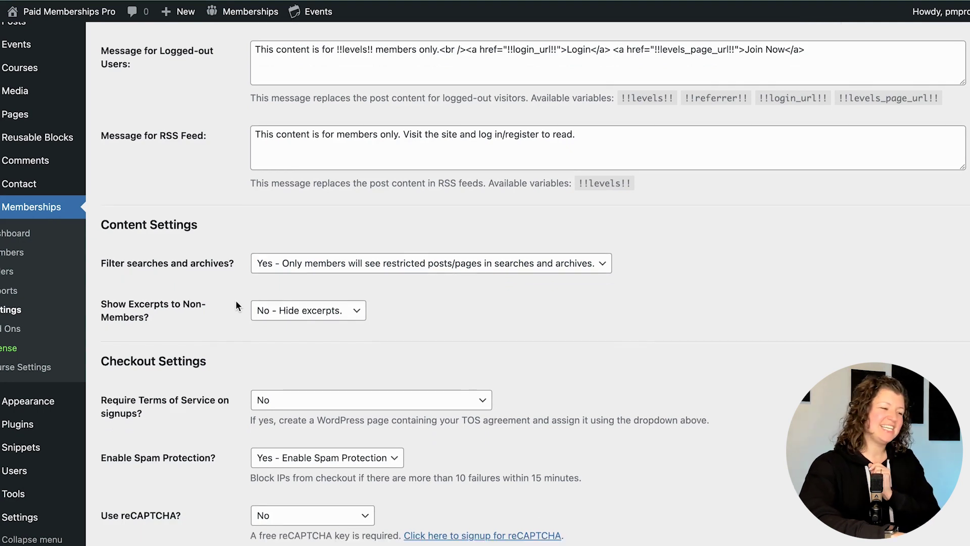
click(146, 490)
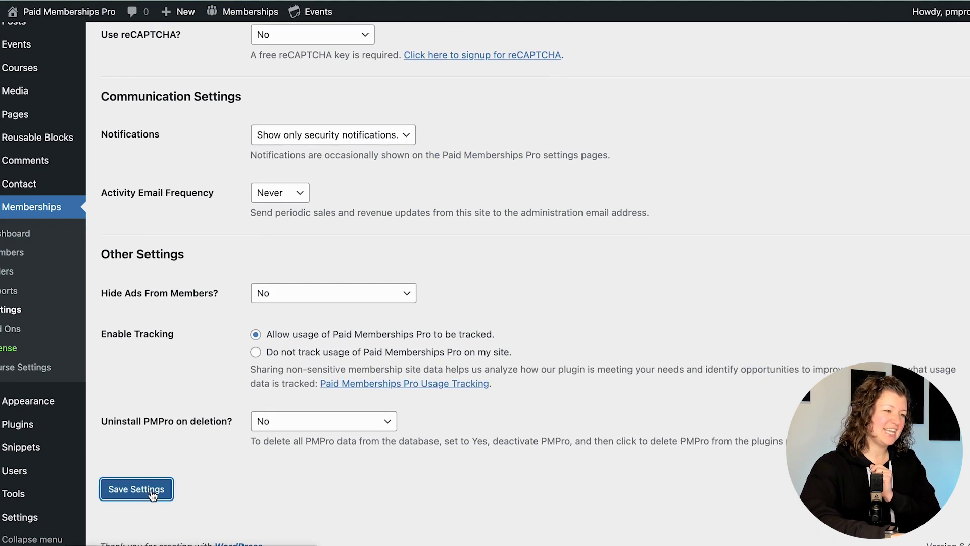